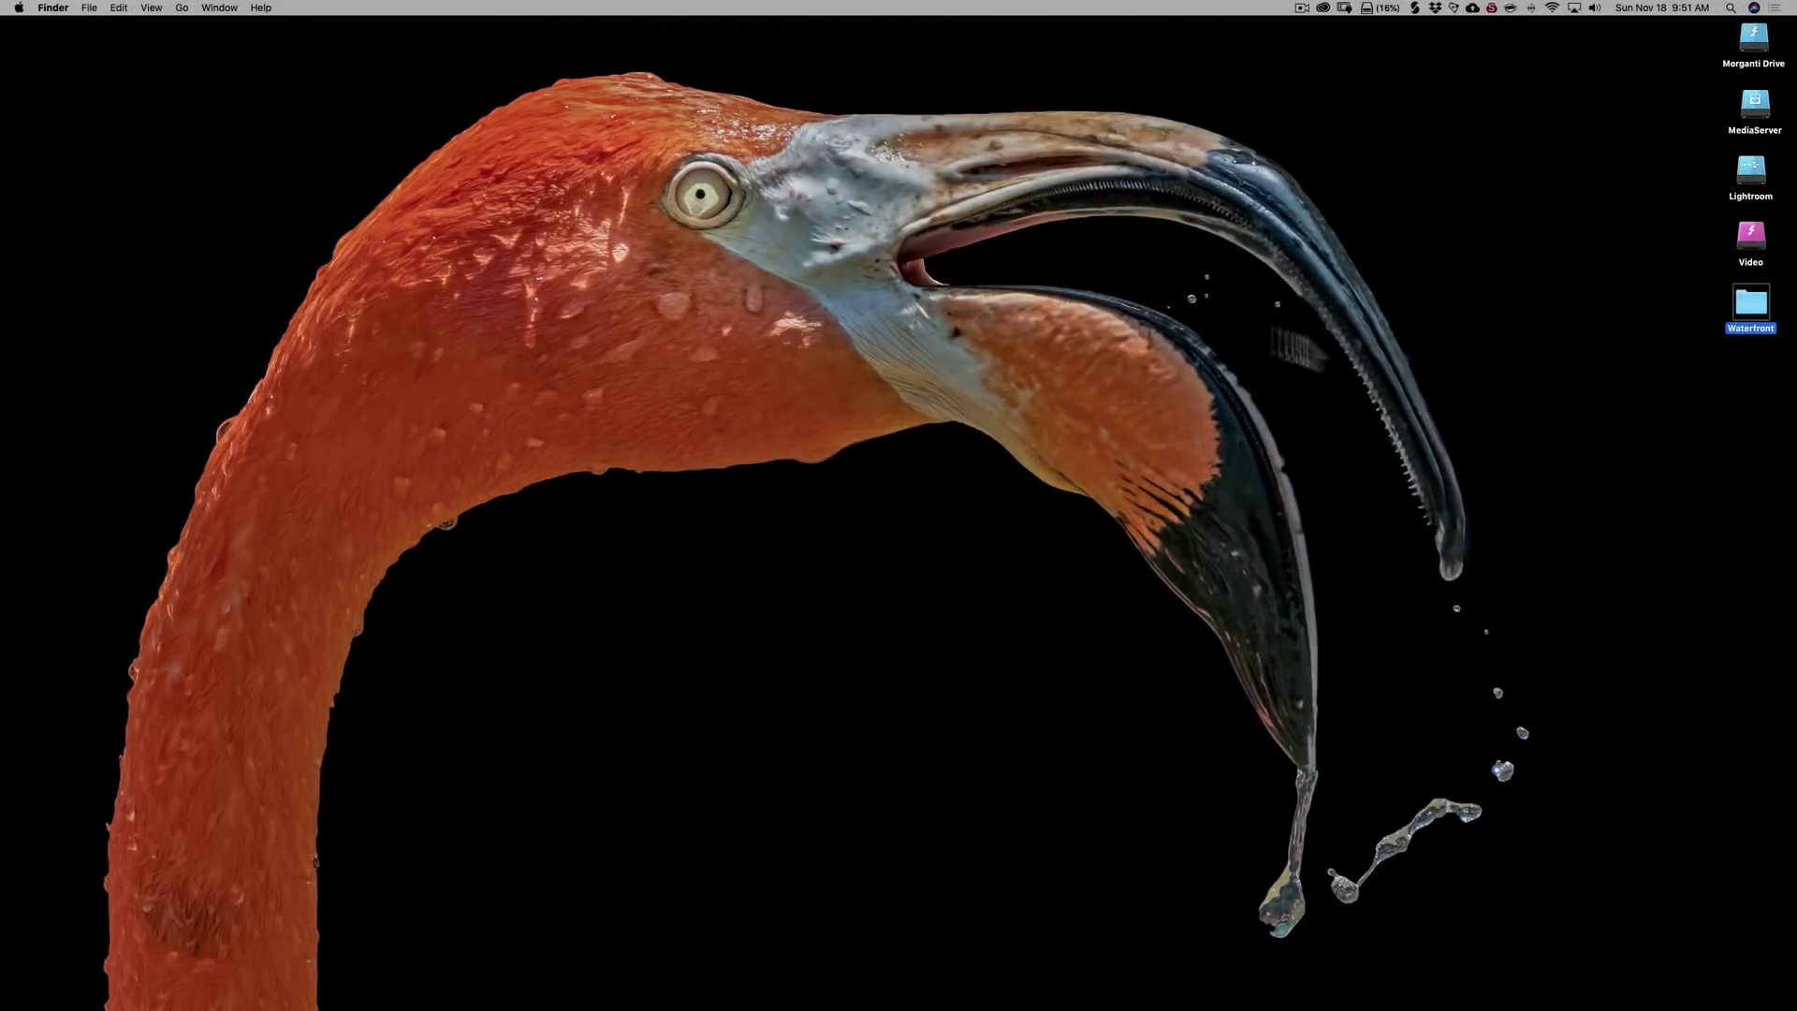
Step: Open the desktop Waterfront folder in Finder, review its .nef and .xmp files, then close it
click(1750, 309)
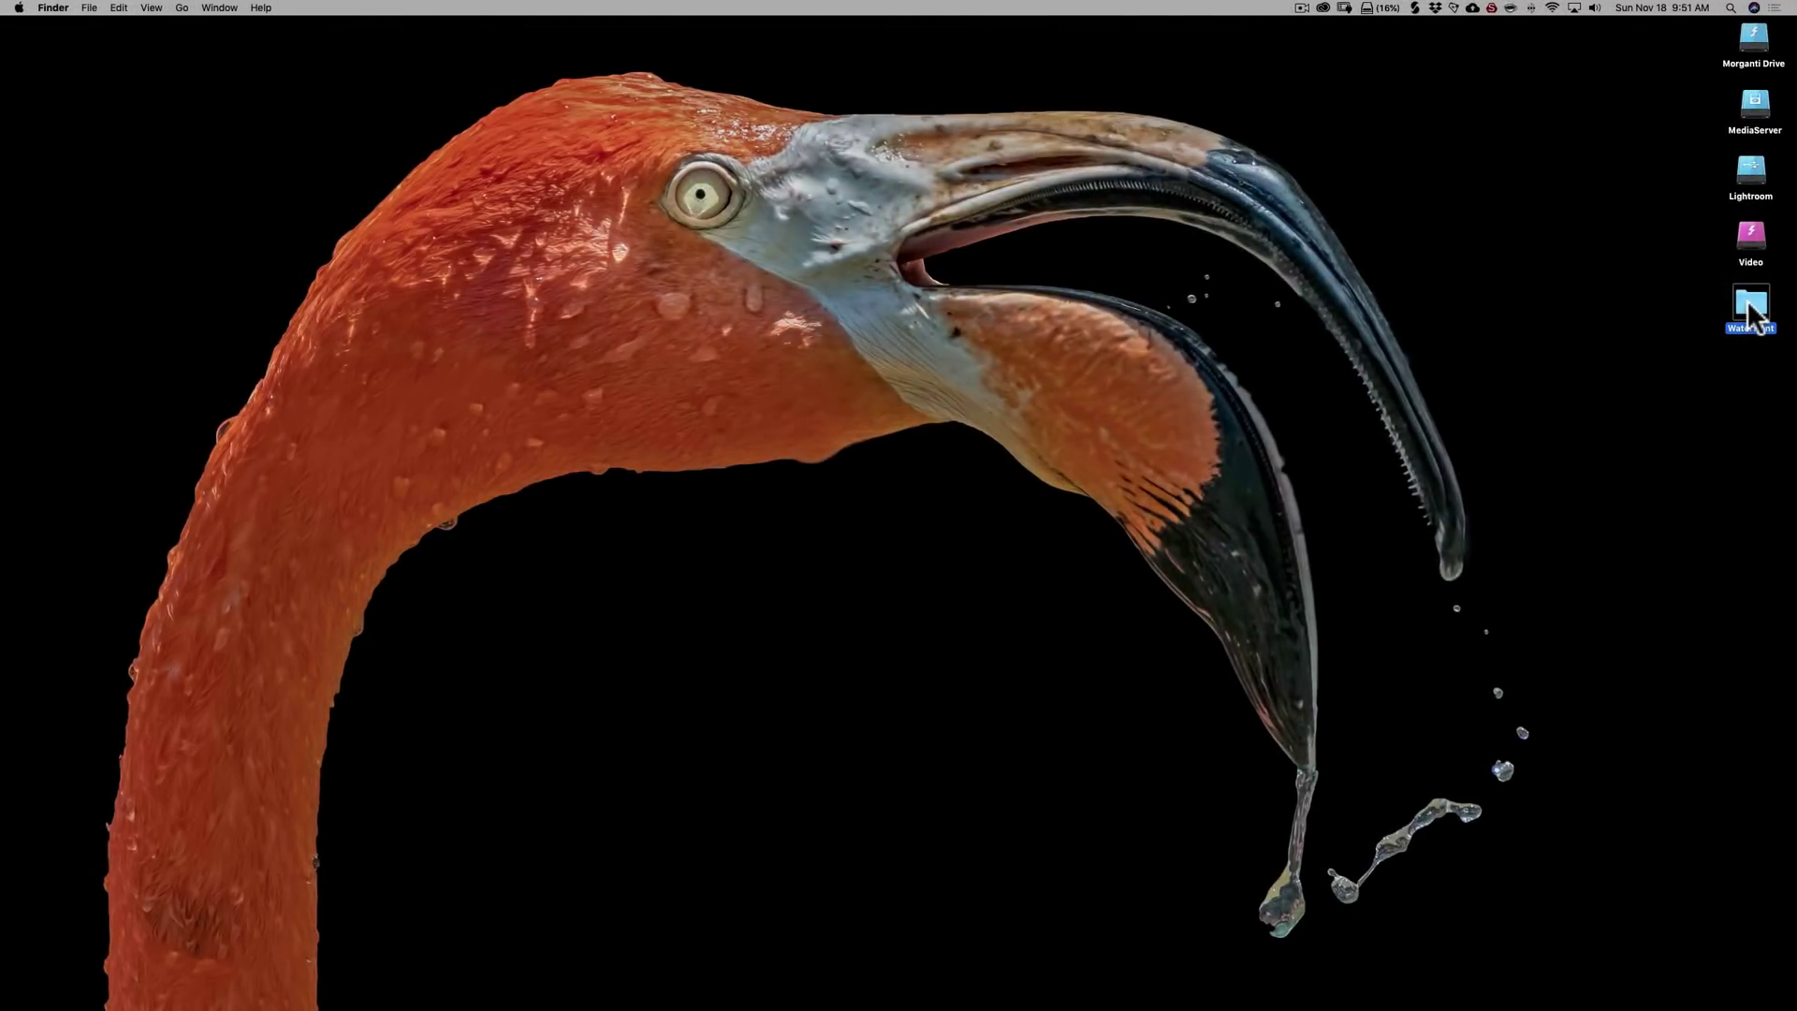
double_click(1750, 310)
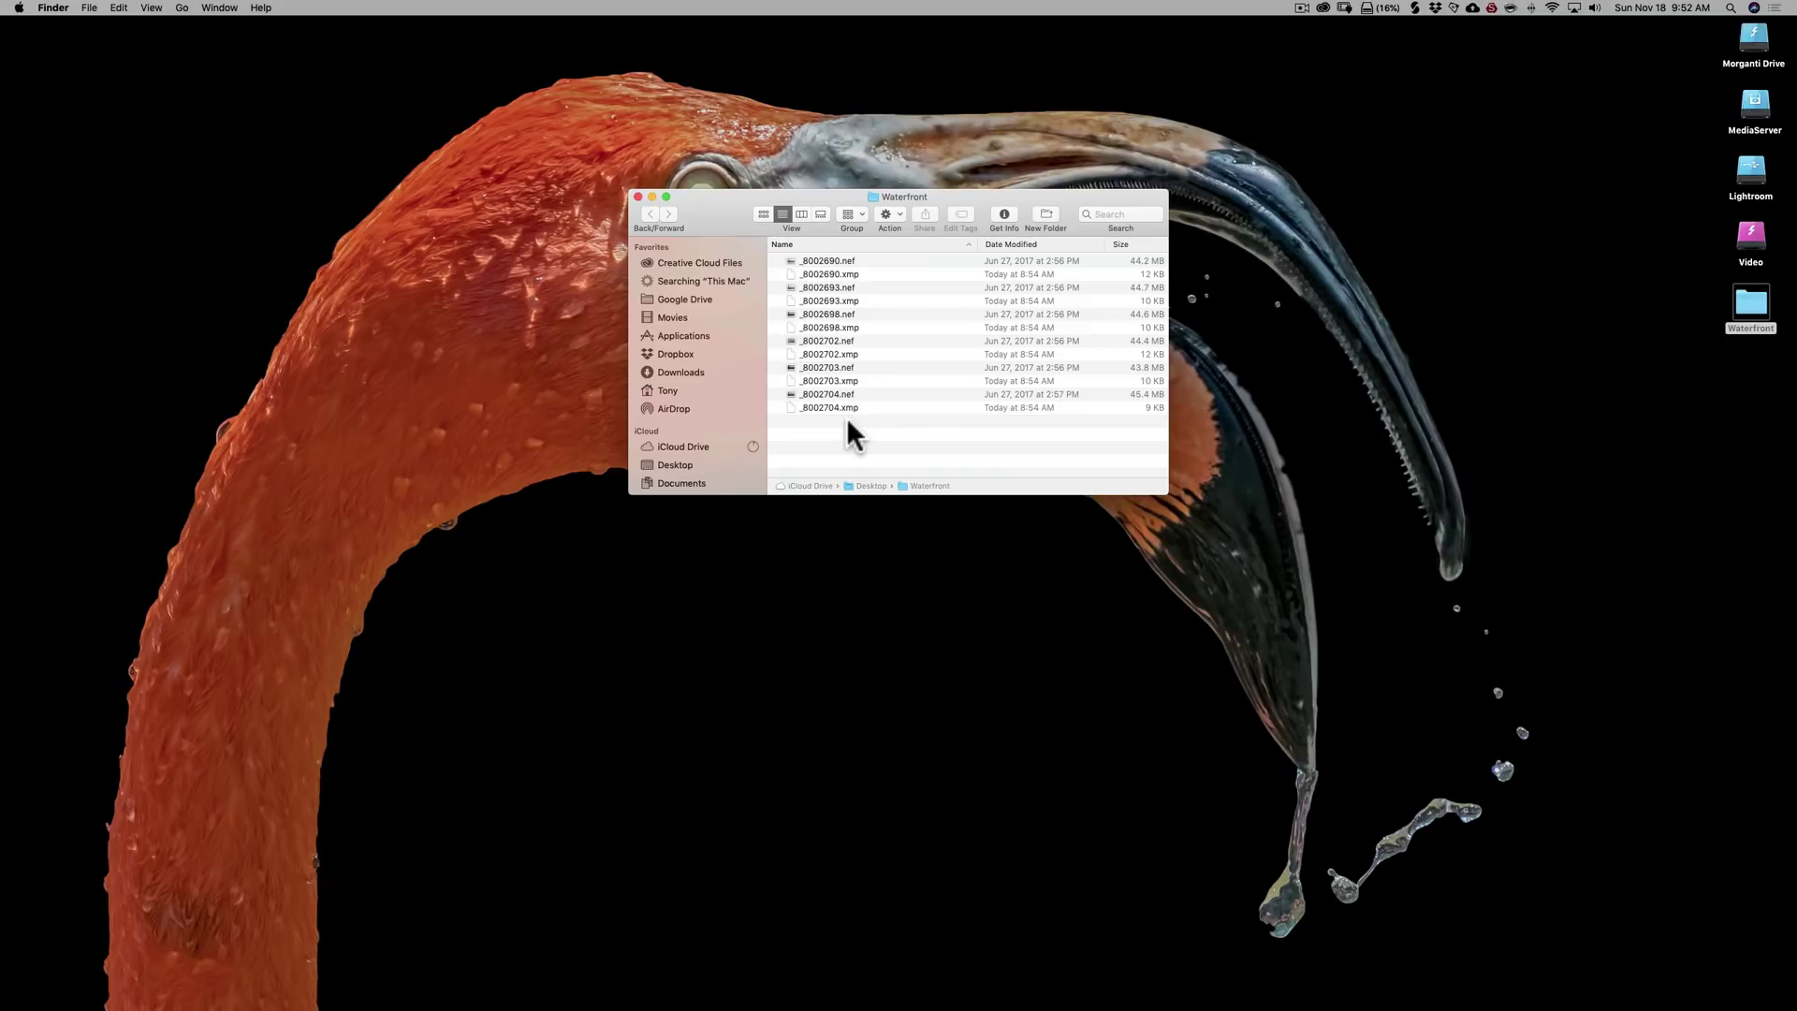
click(637, 196)
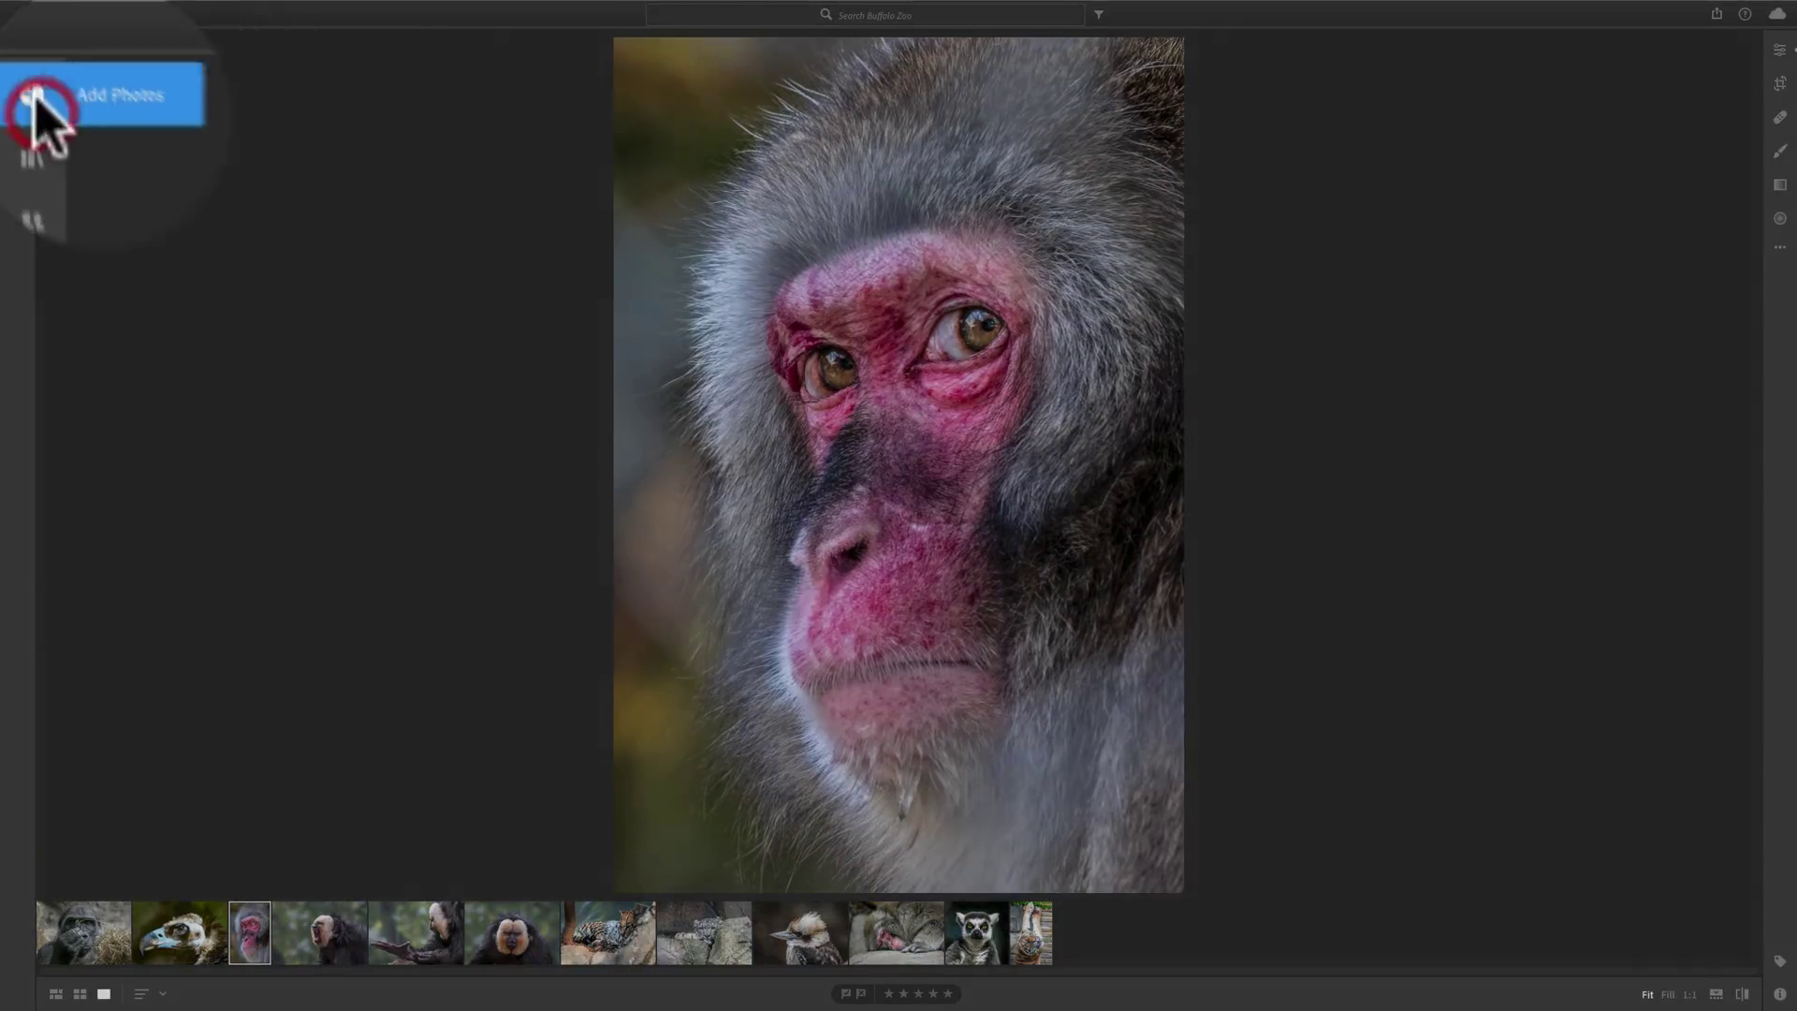
Step: Select all files in Desktop > Waterfront, from _8002690.nef to the last, for import review
click(17, 49)
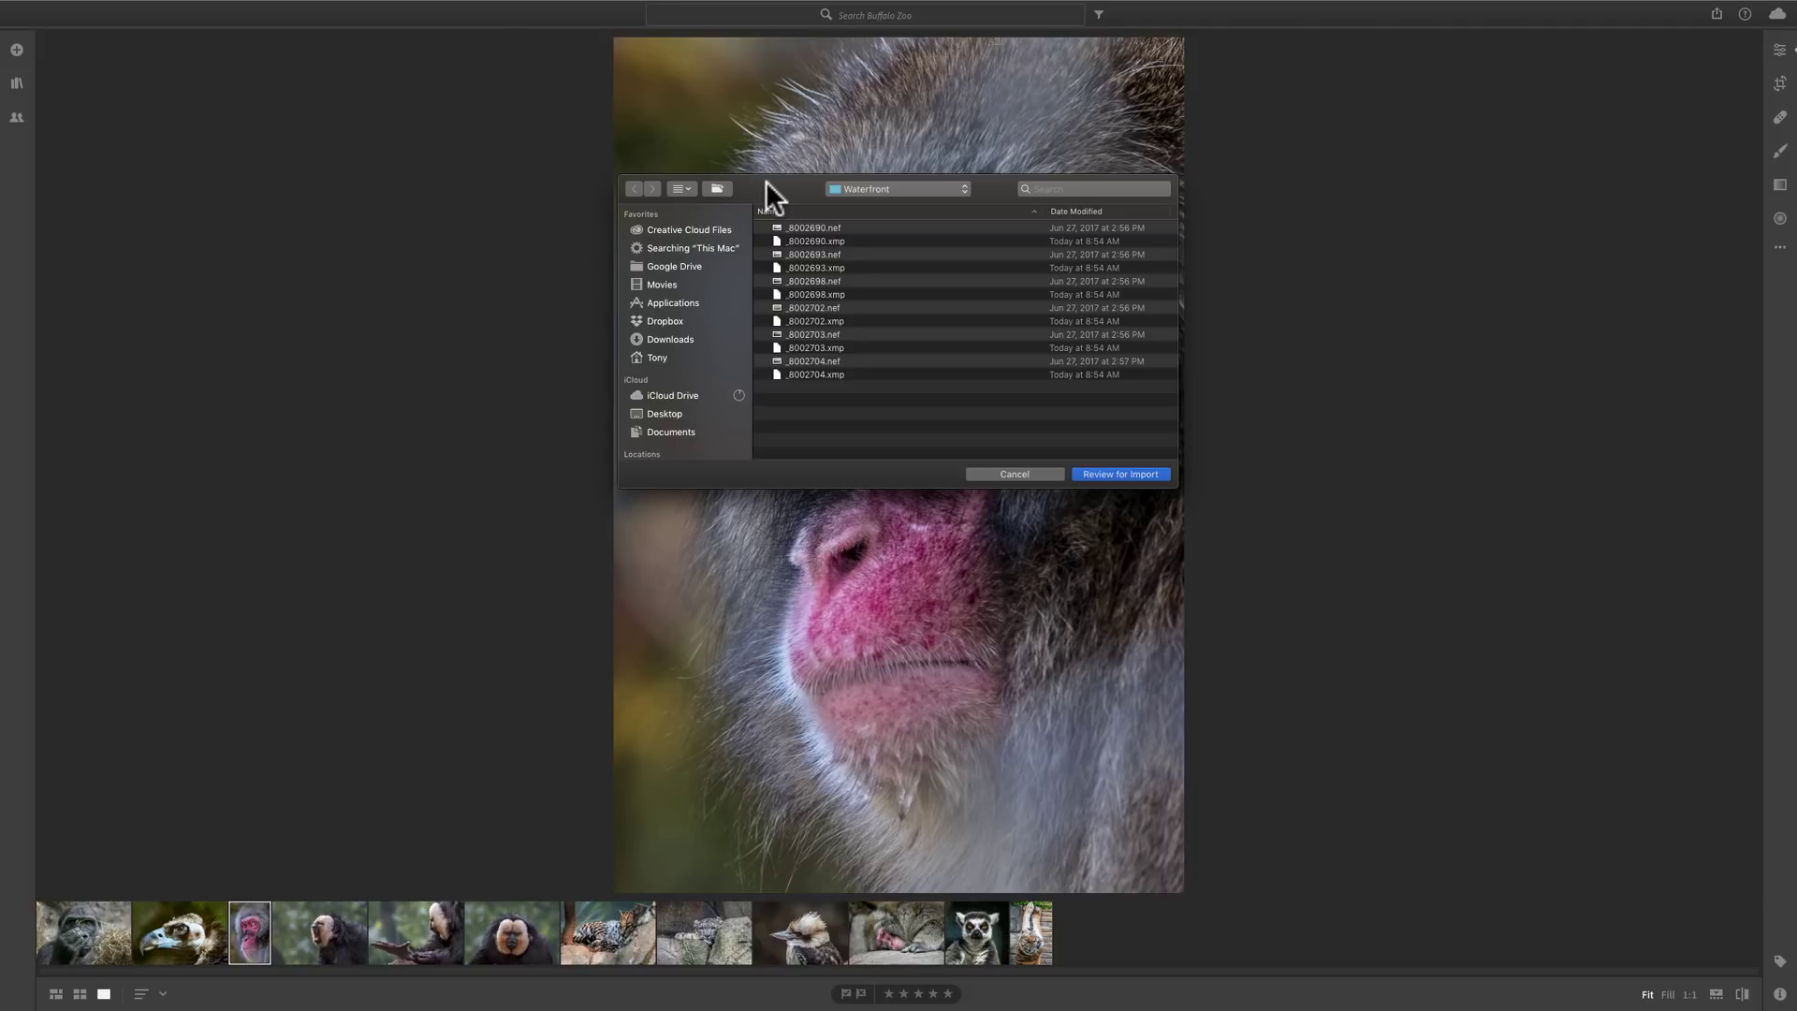
click(664, 413)
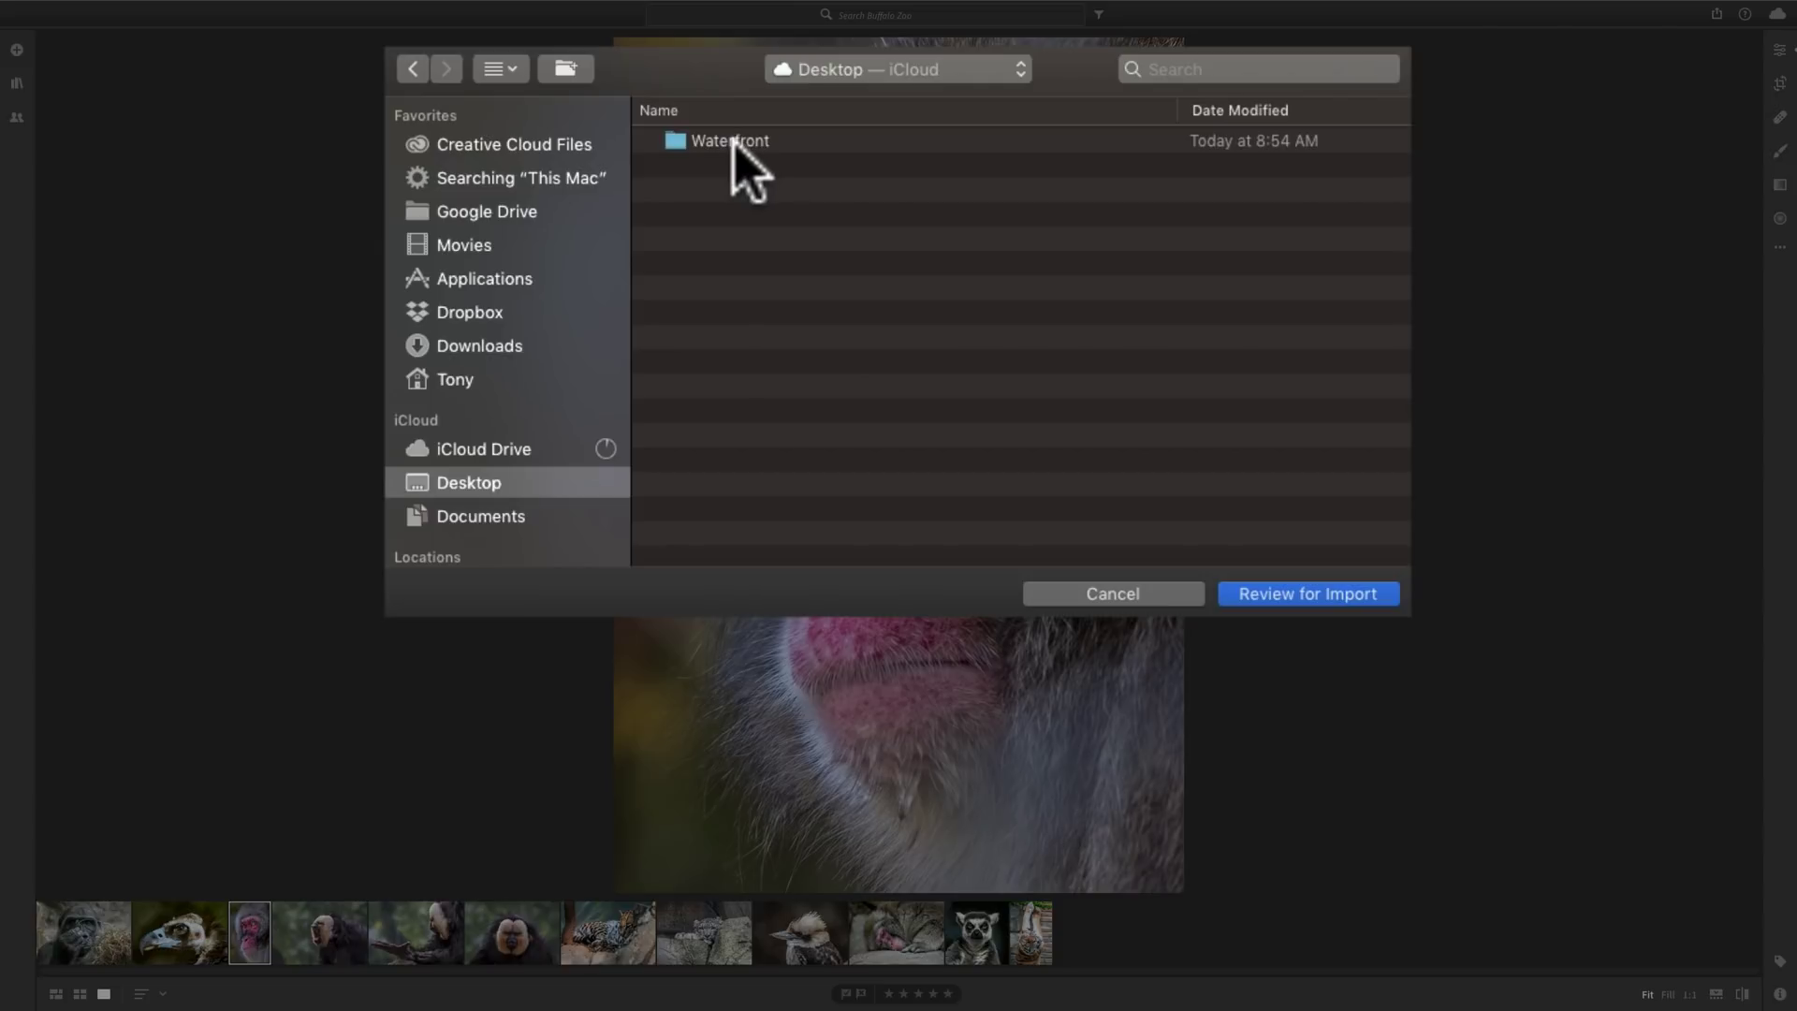
click(734, 142)
double_click(734, 143)
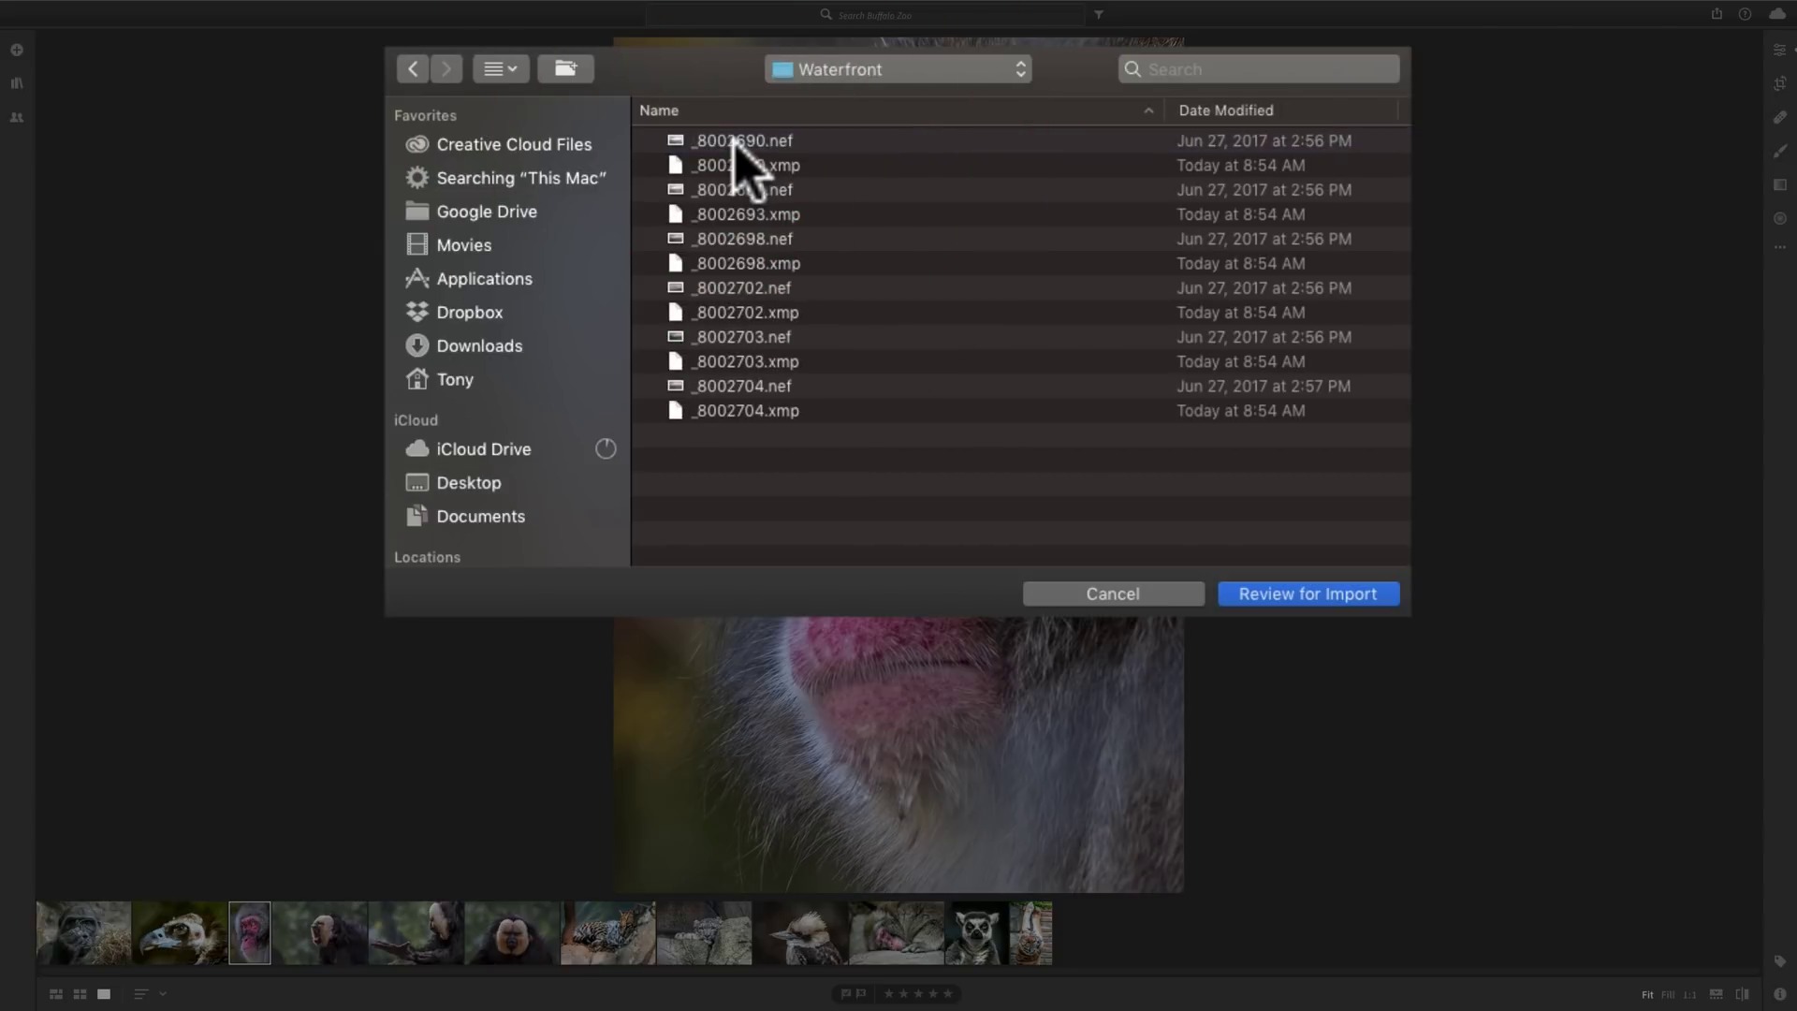
click(734, 143)
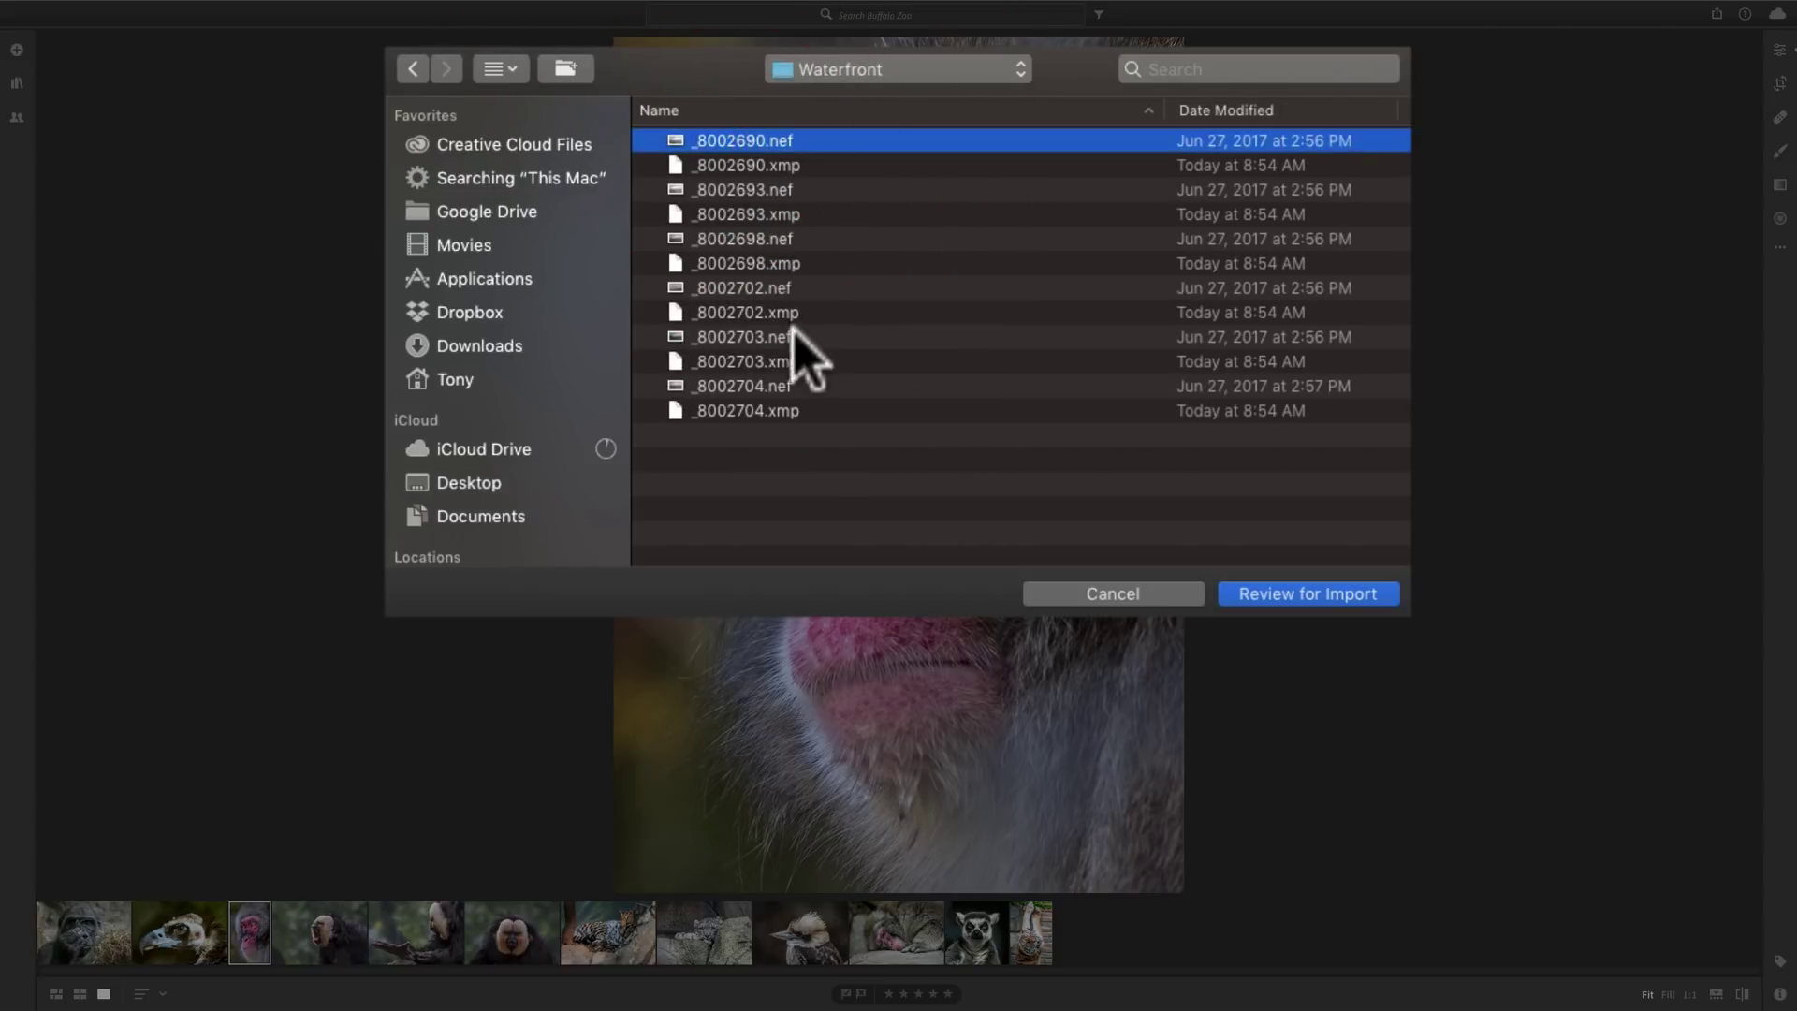
shift+click(739, 412)
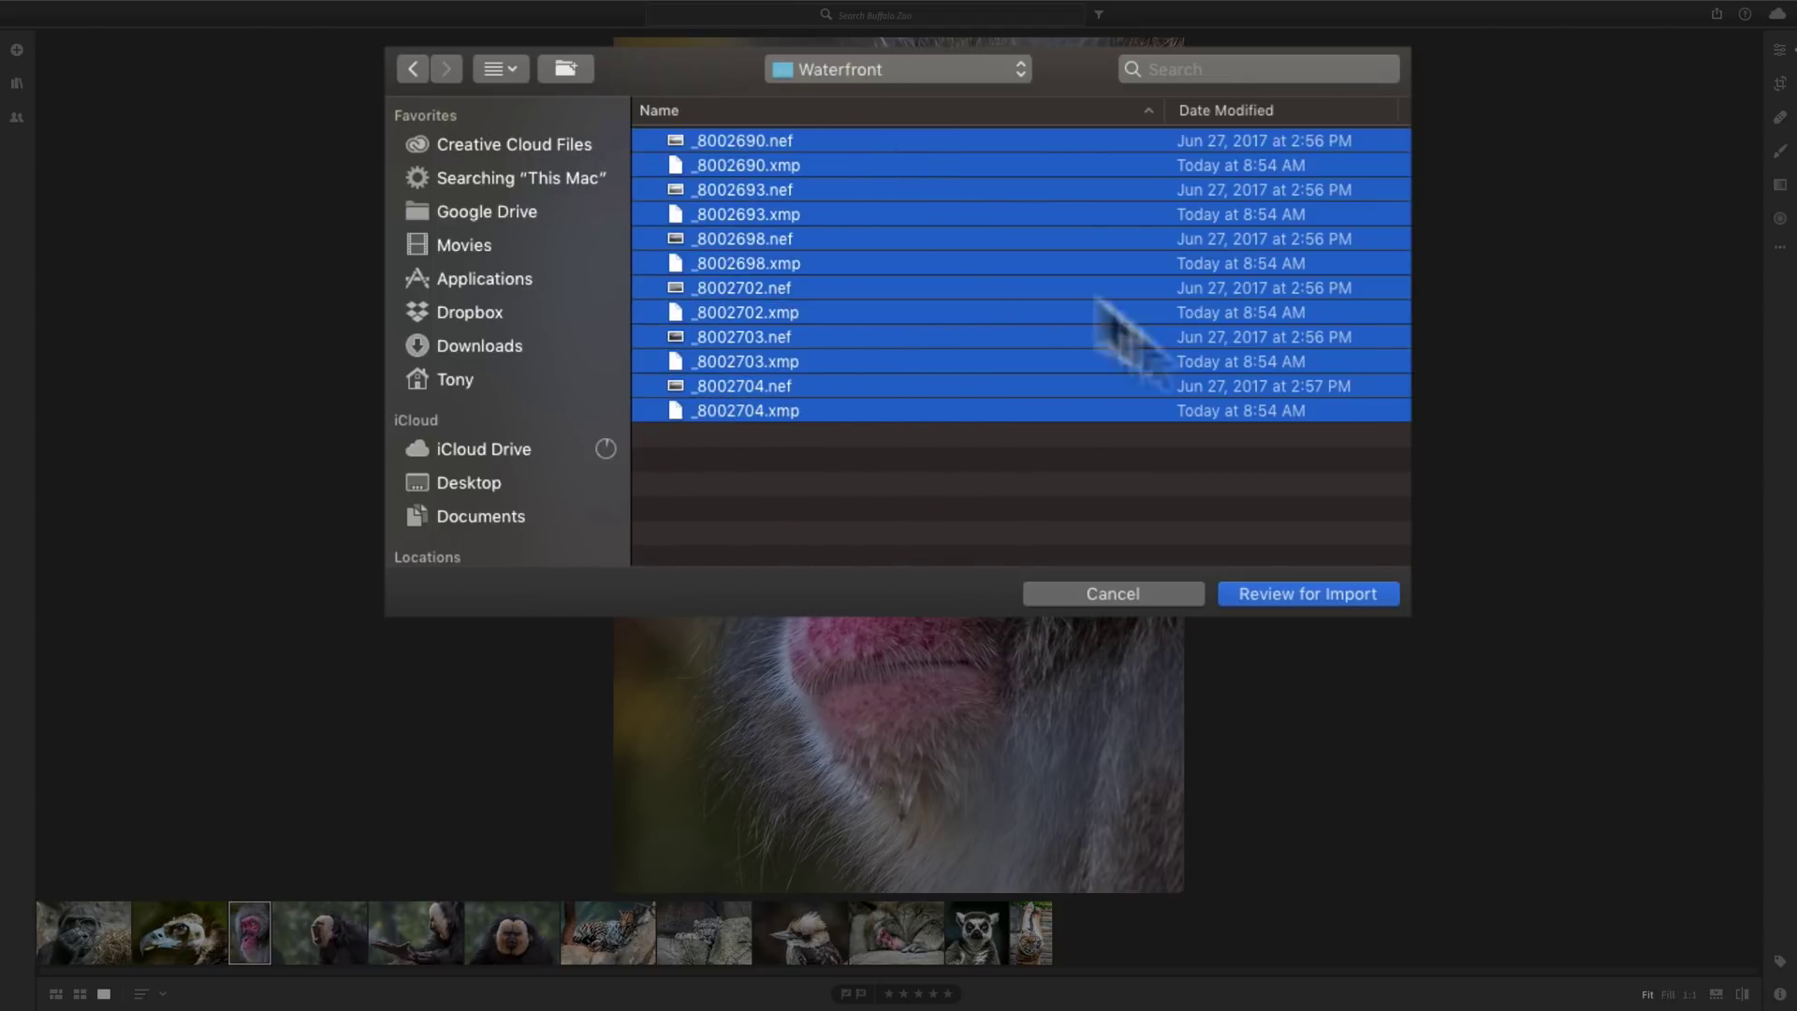
click(1330, 595)
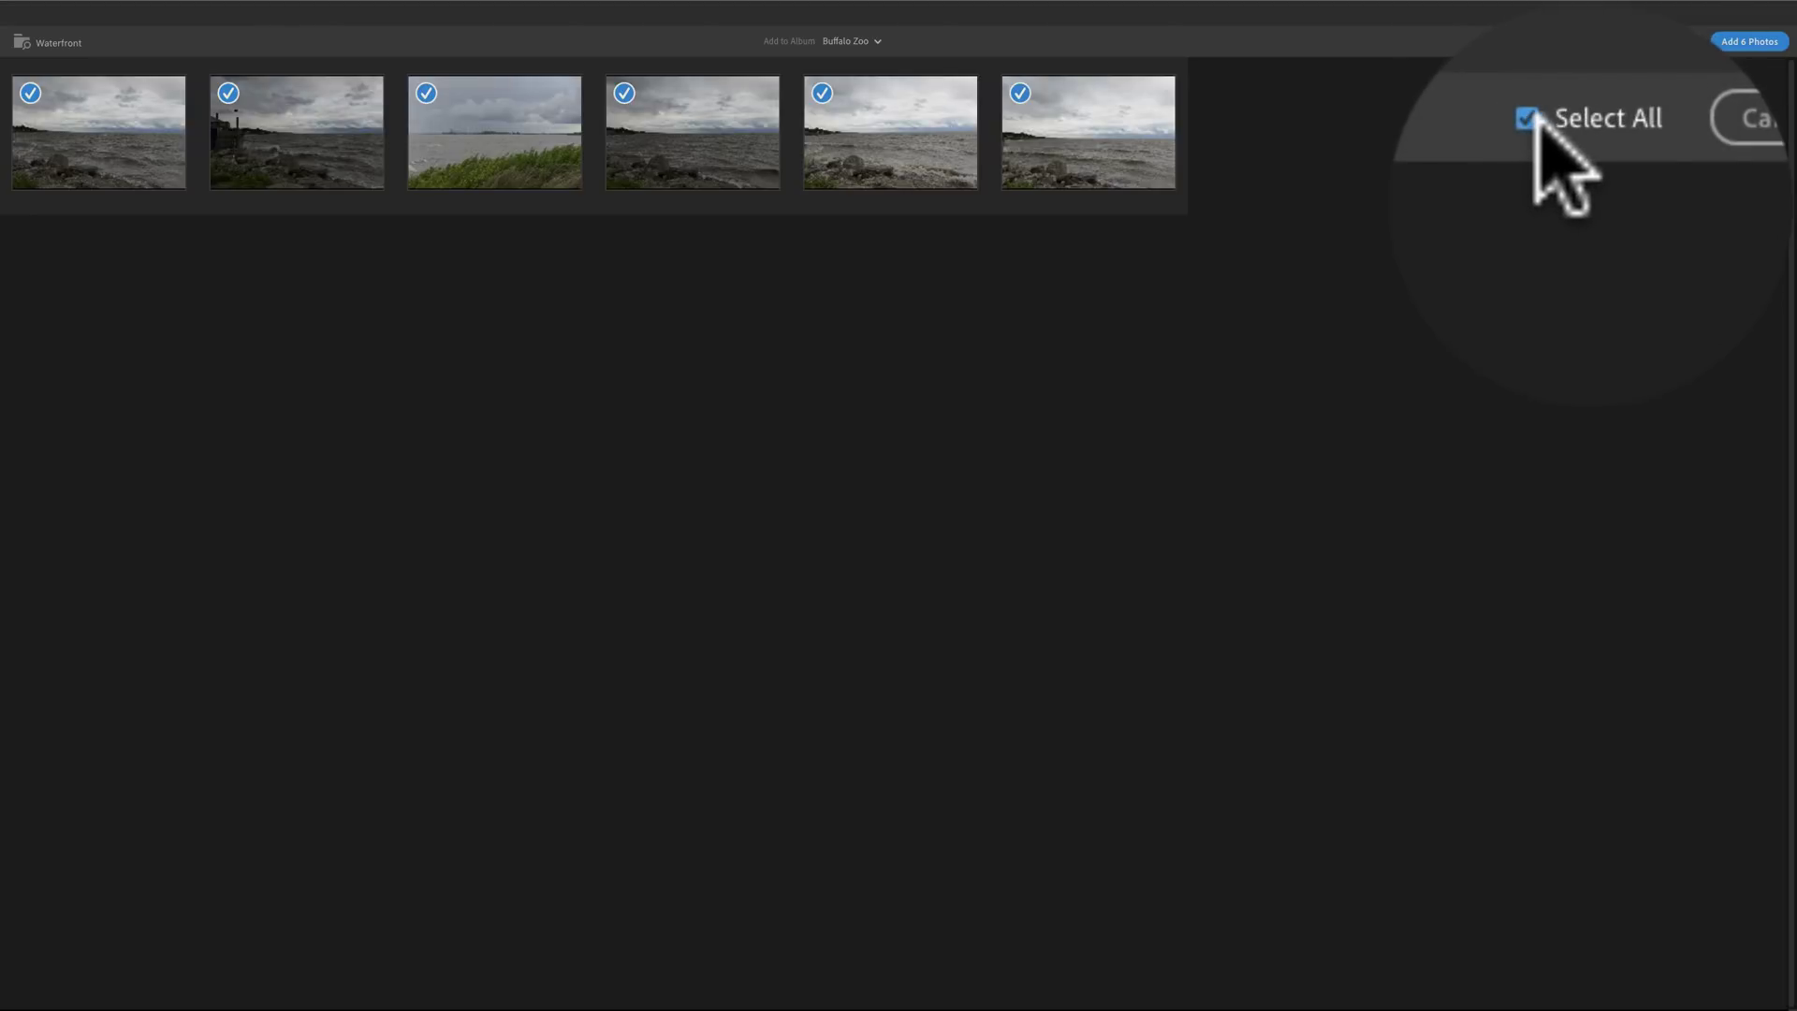
click(1527, 118)
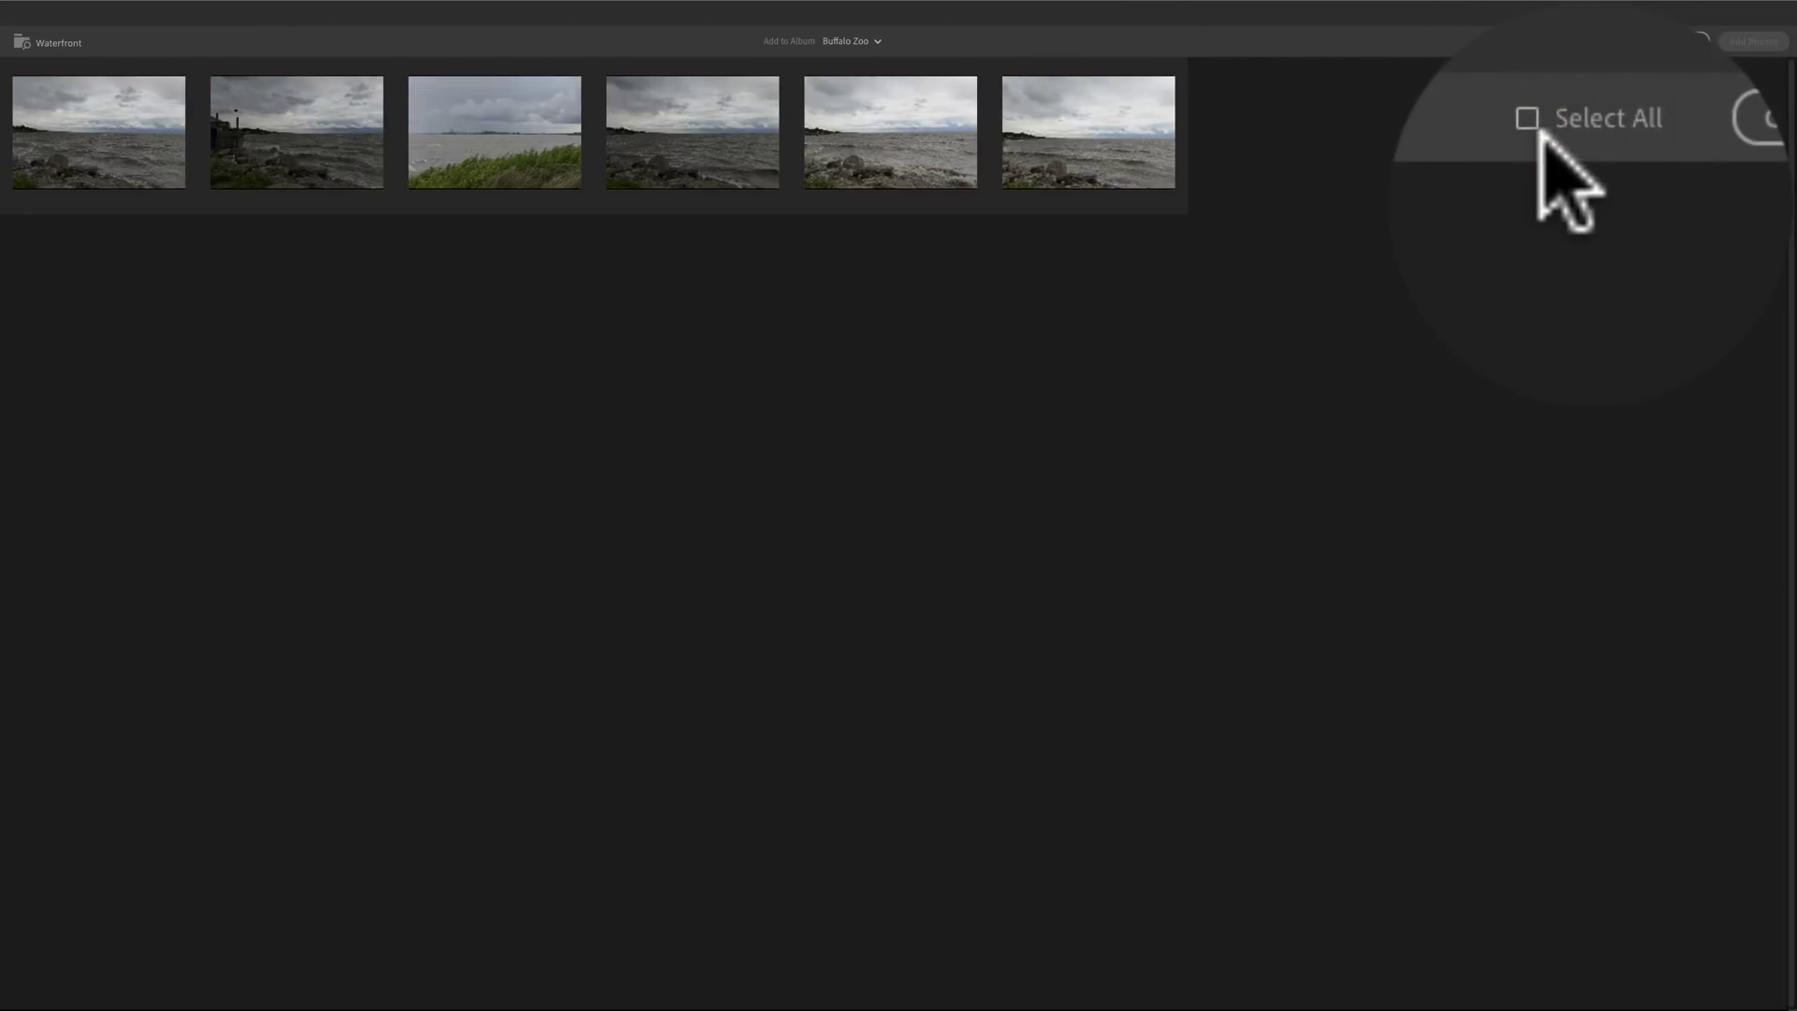
click(1024, 92)
click(823, 92)
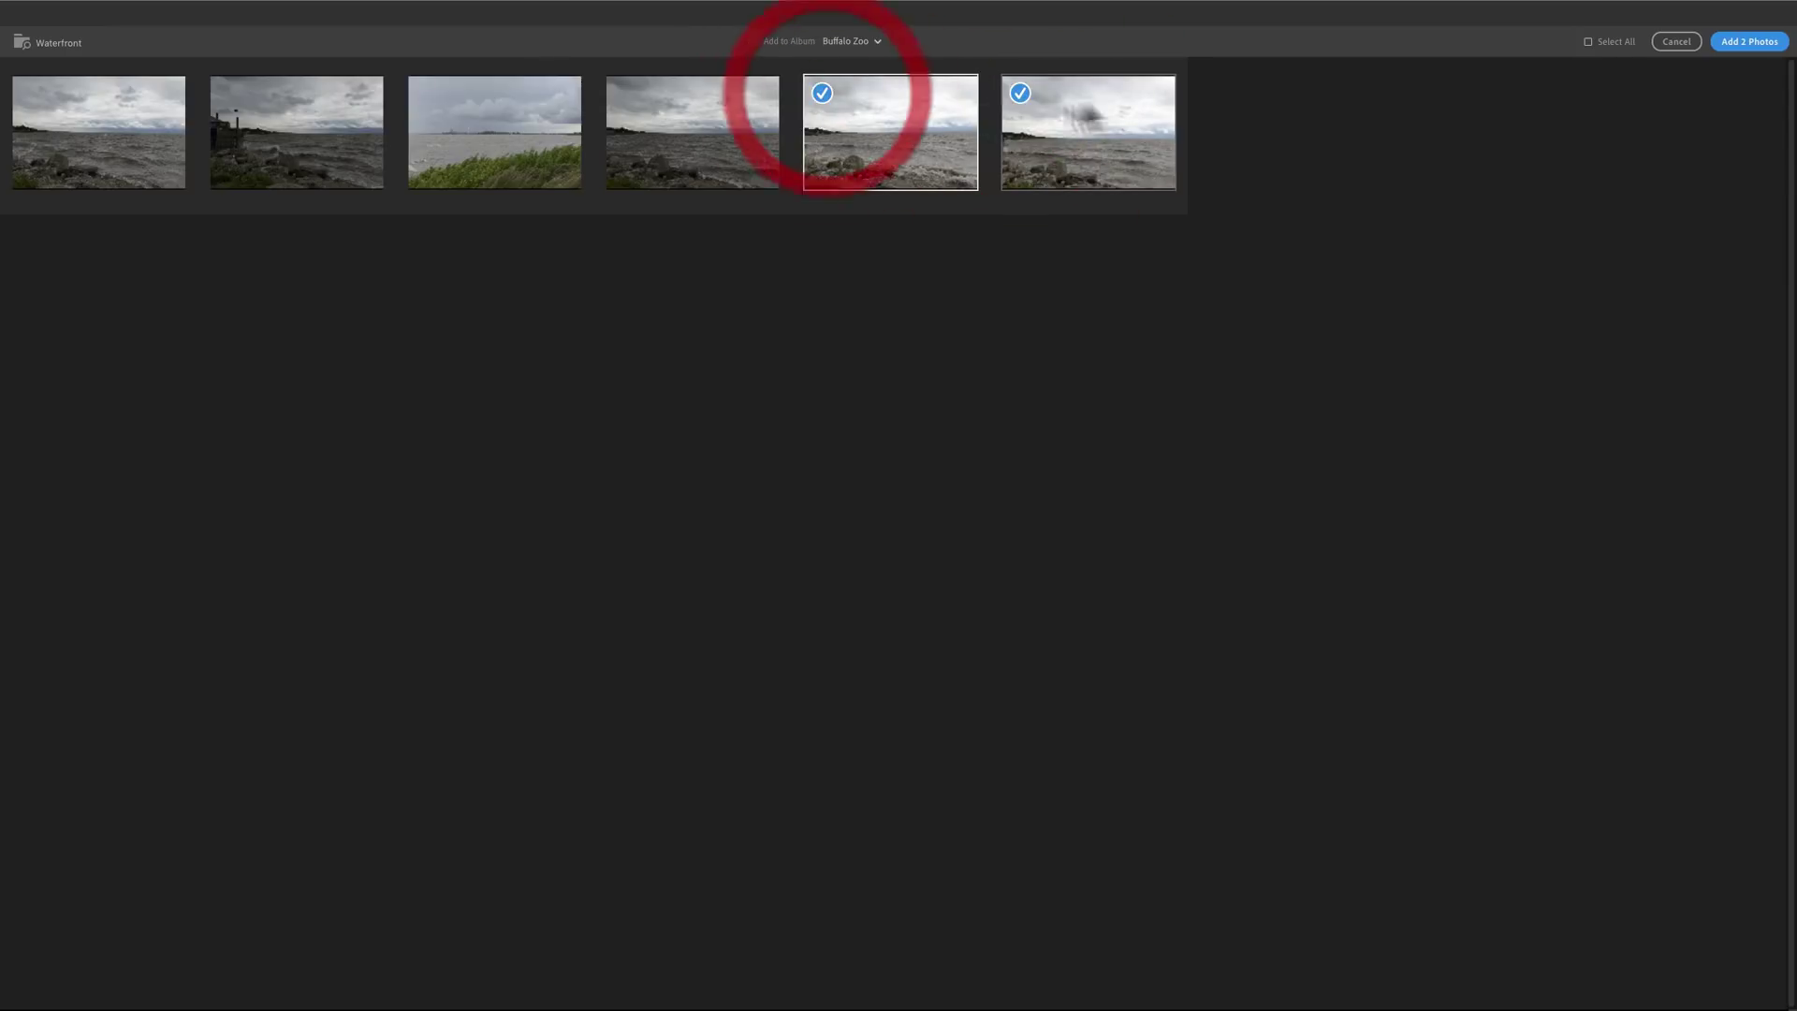
click(1588, 43)
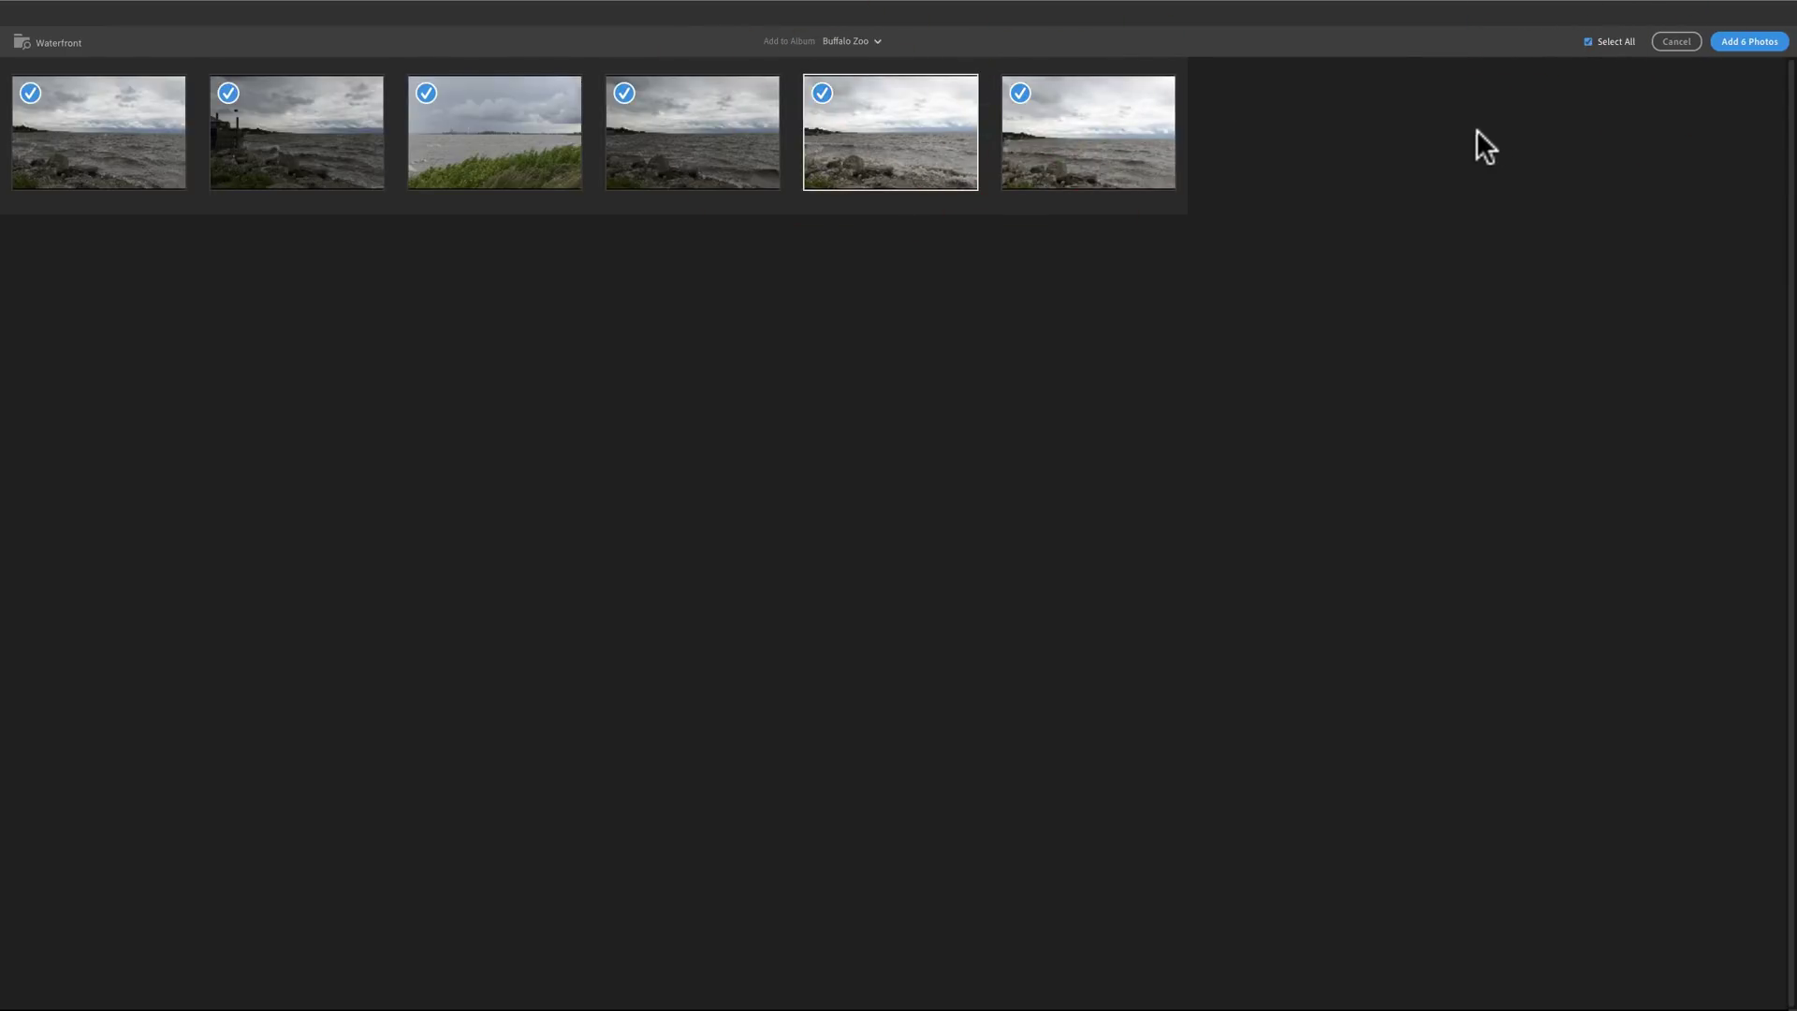
click(823, 91)
click(821, 90)
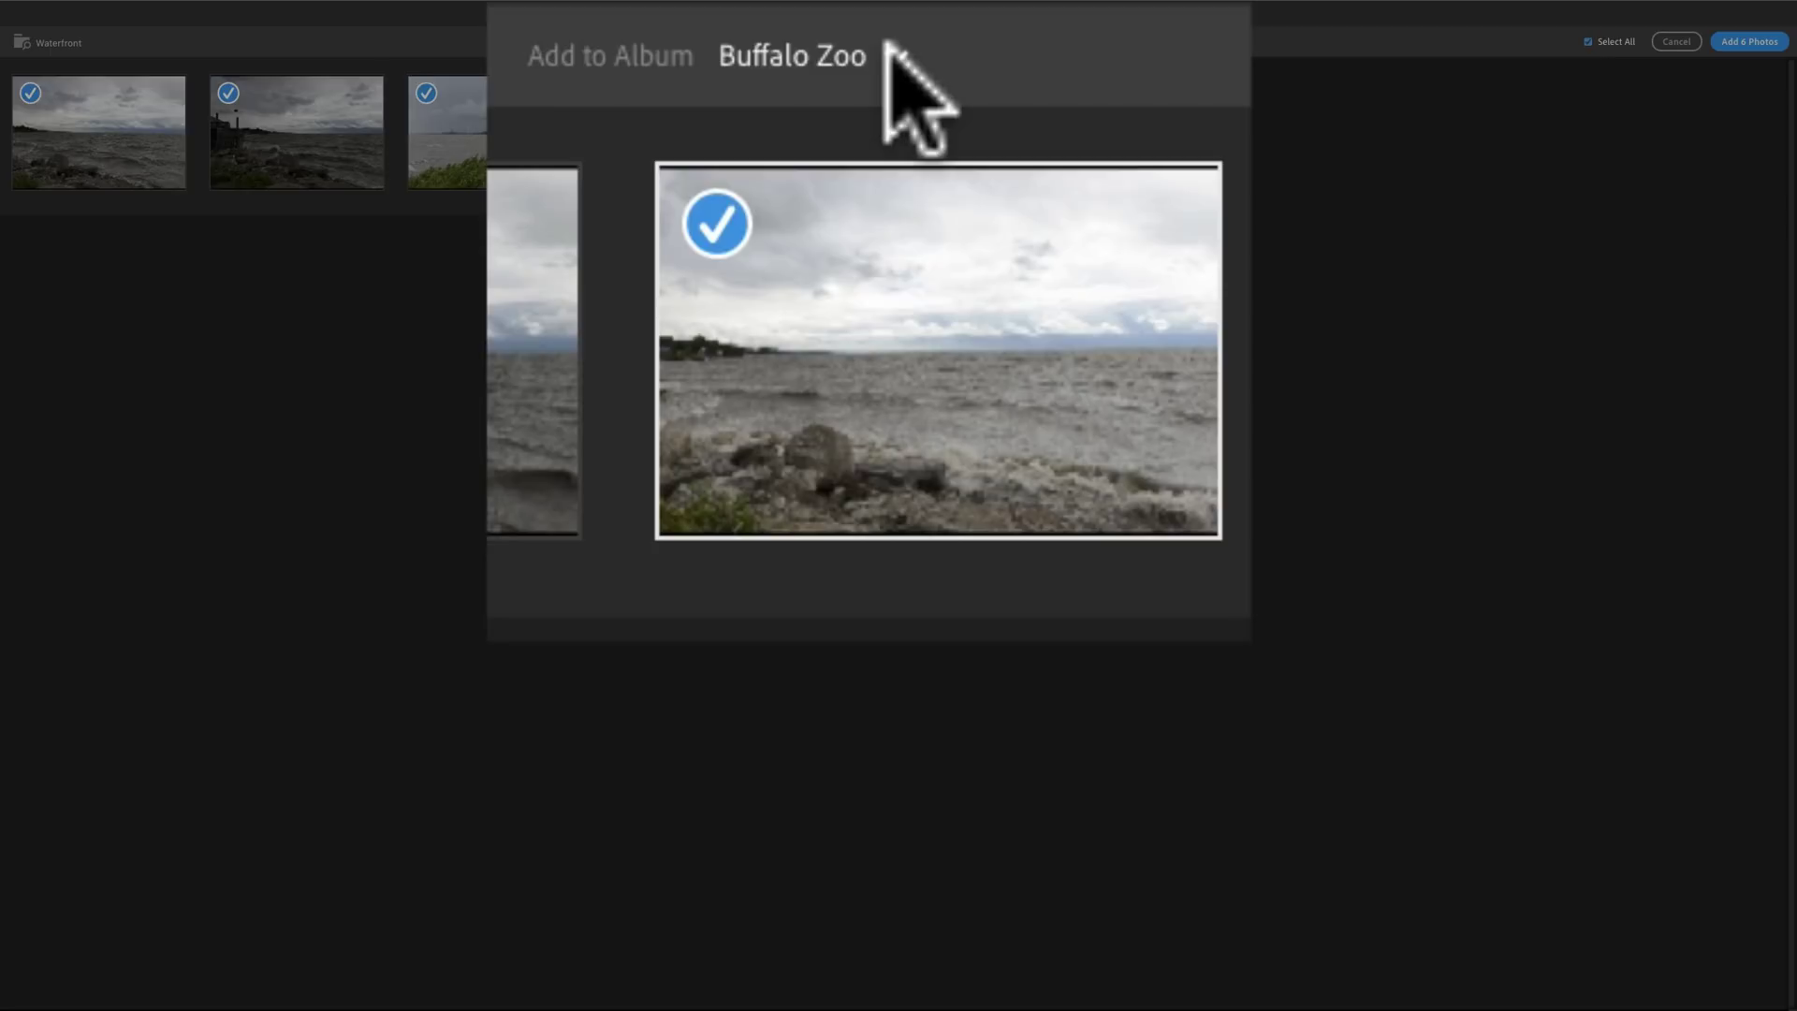
Step: Create a new album named 'Waterfront' as the import destination
click(887, 48)
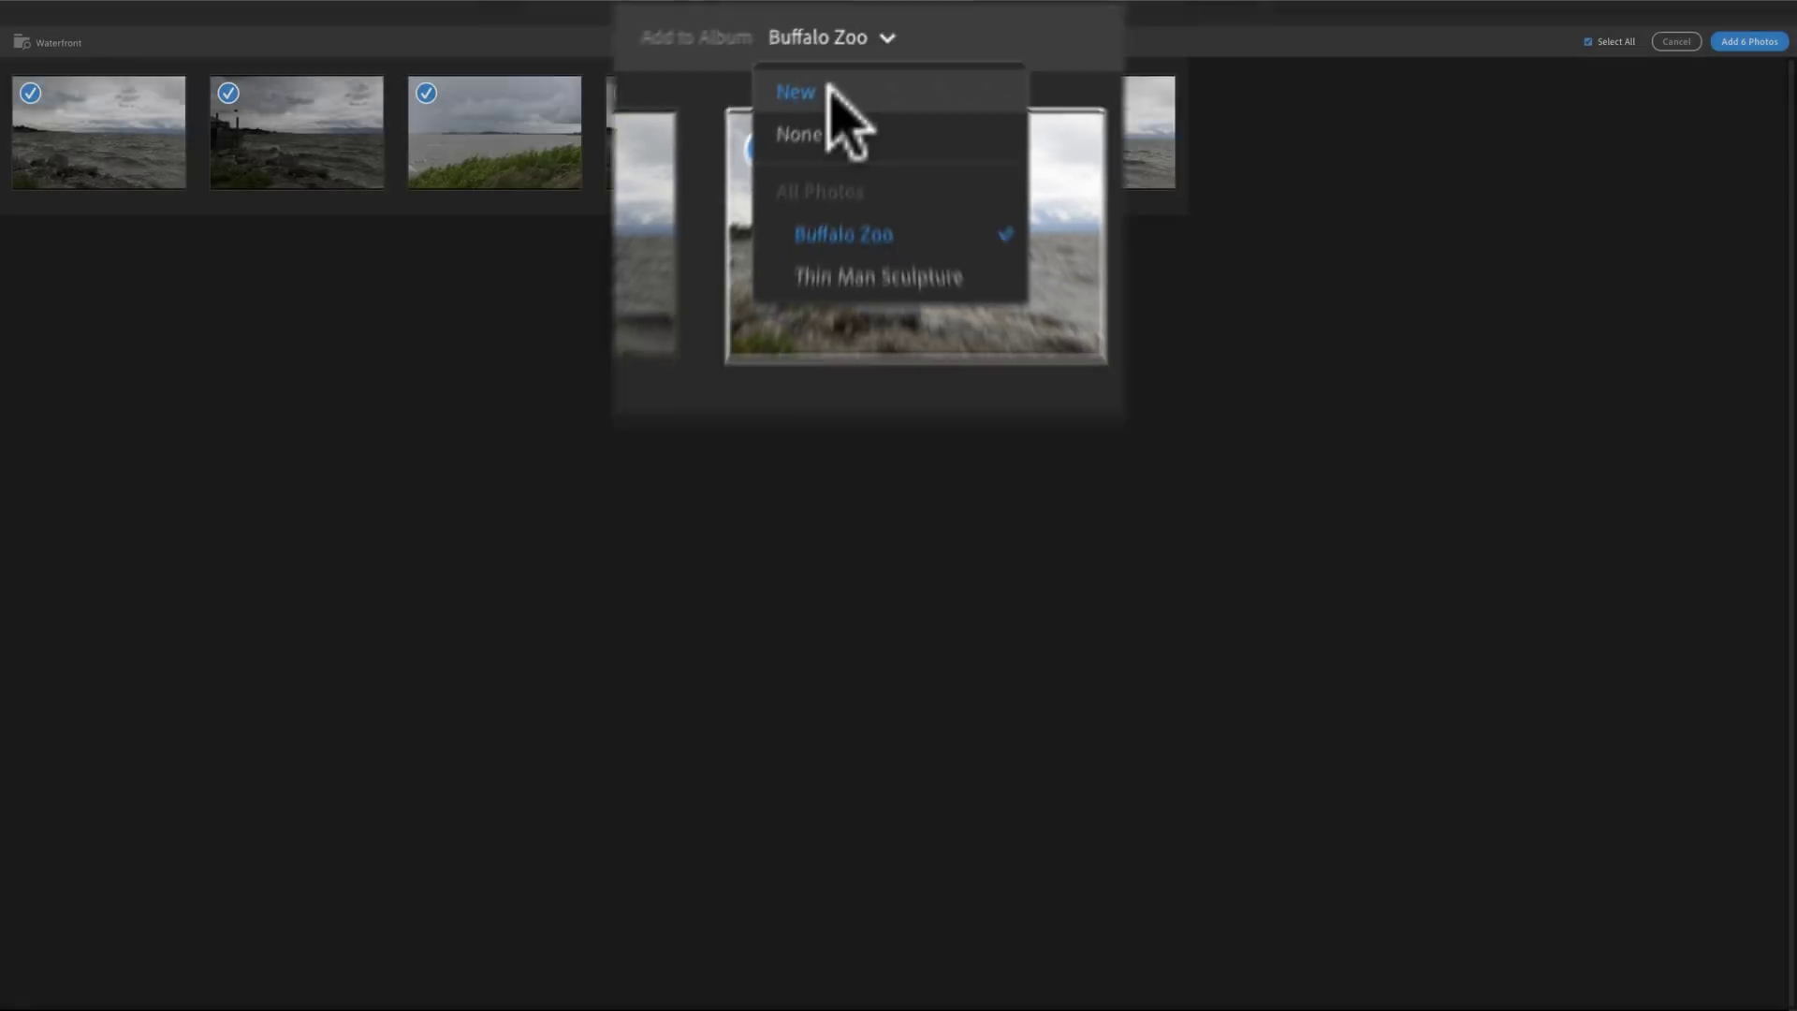
click(850, 63)
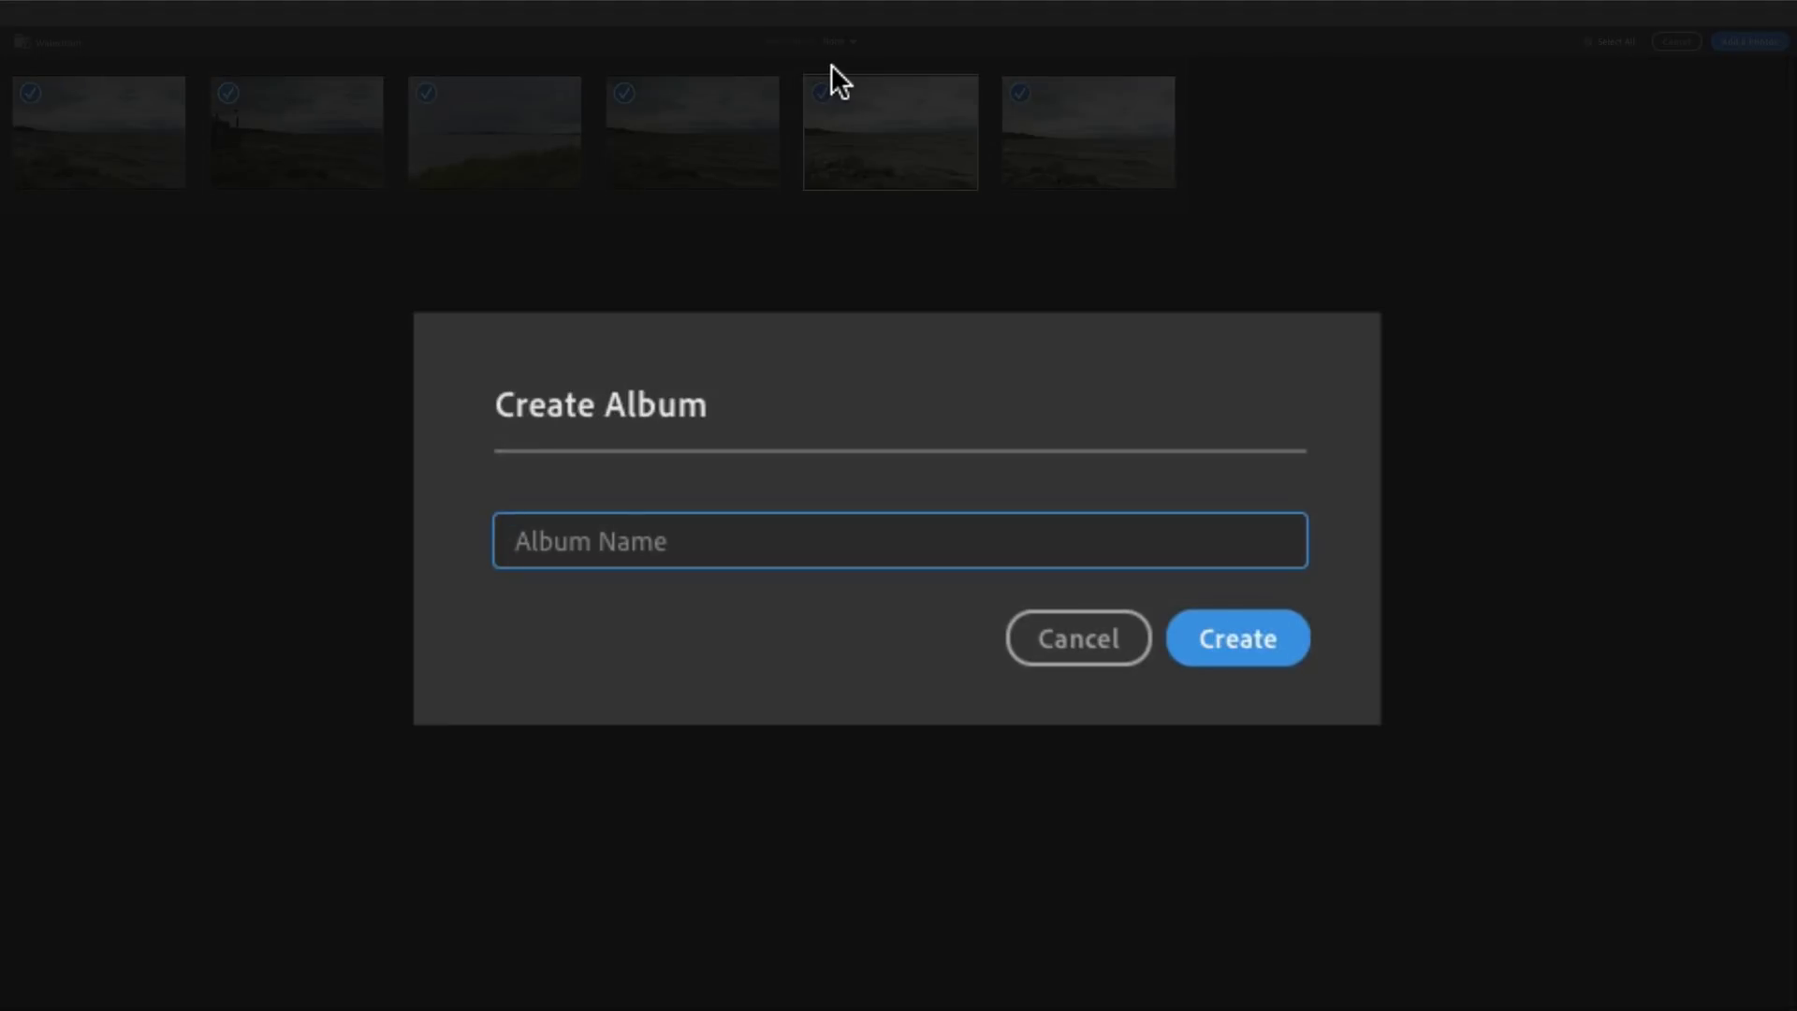
text(Waterfront)
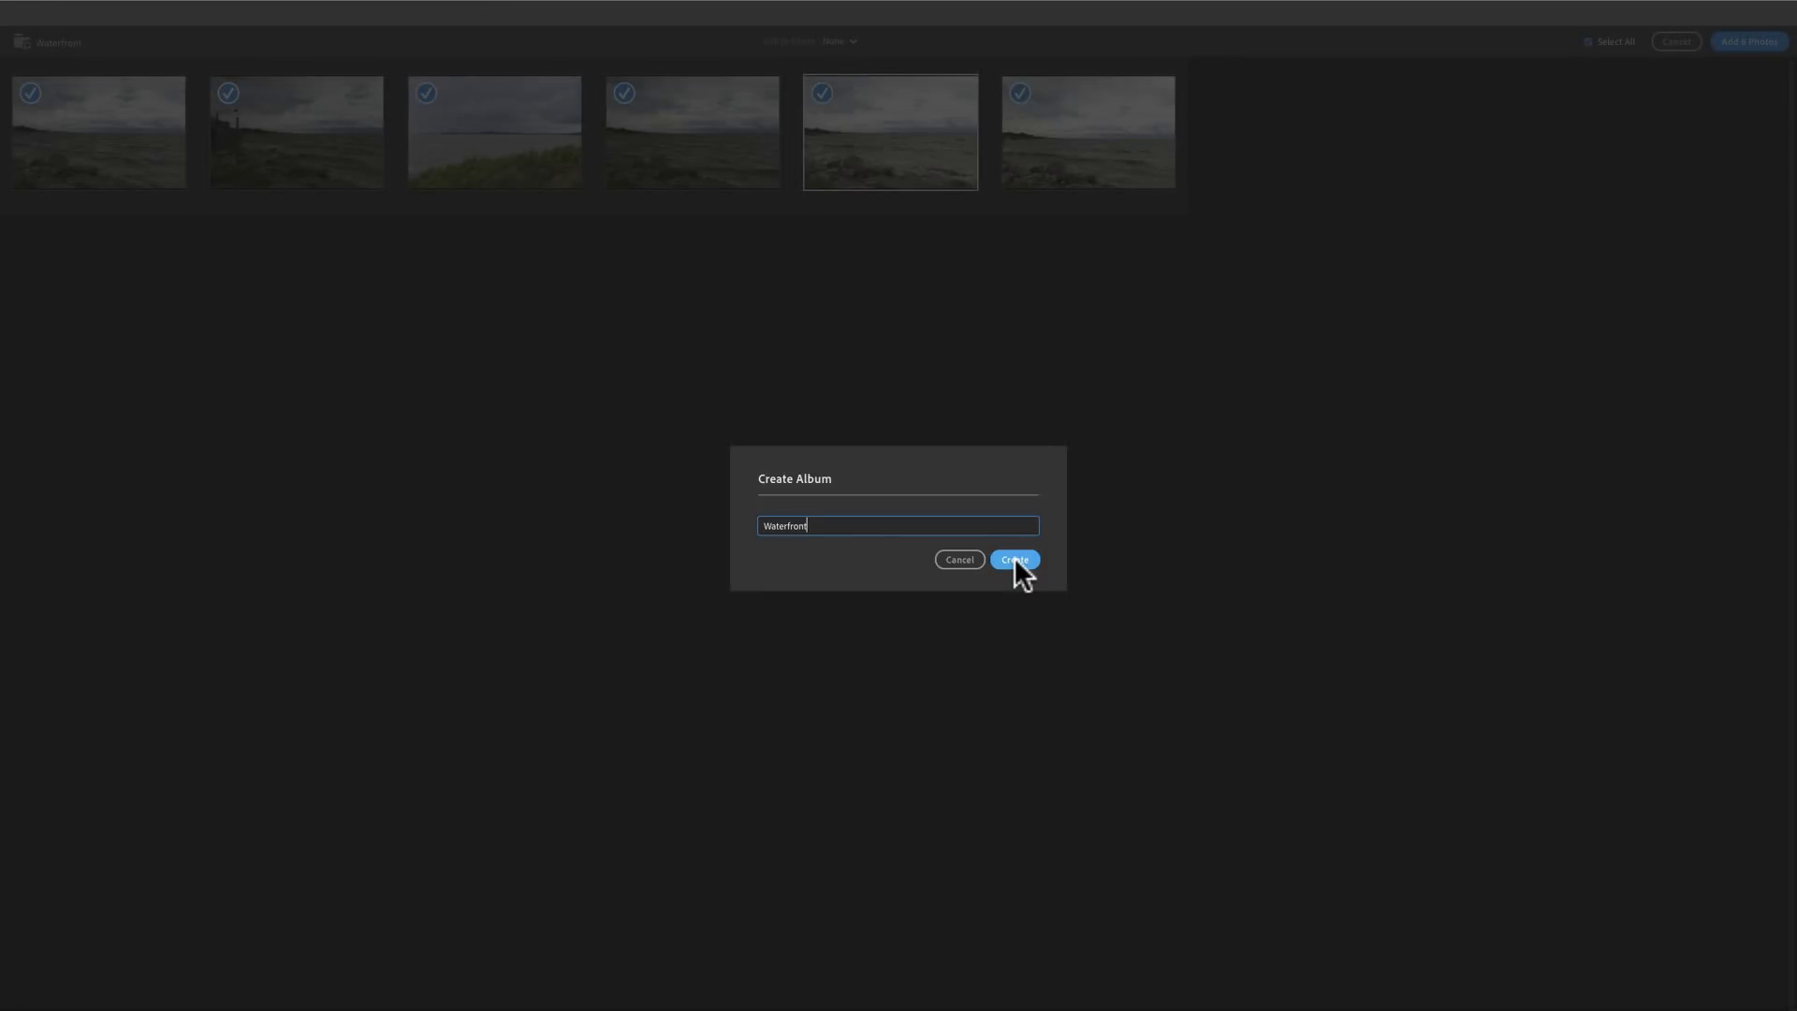
click(1015, 559)
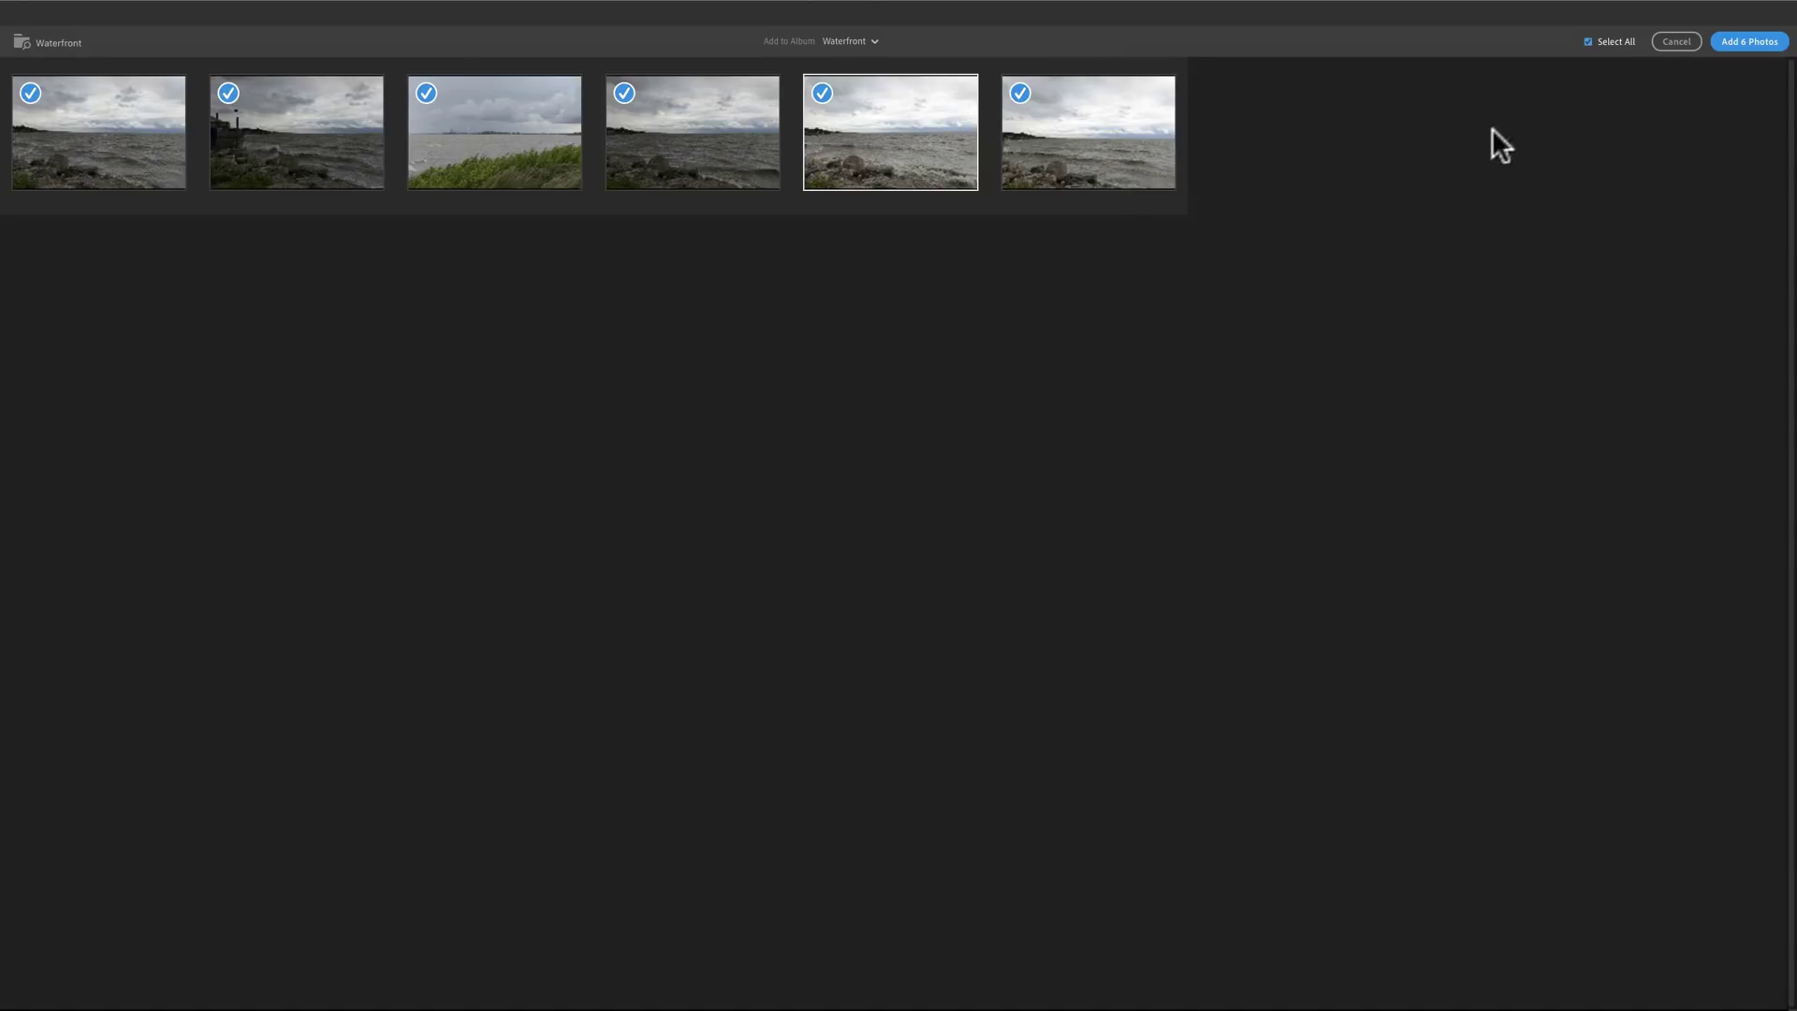
Step: Import the six Waterfront photos and view the second, third and fourth shots
click(1743, 43)
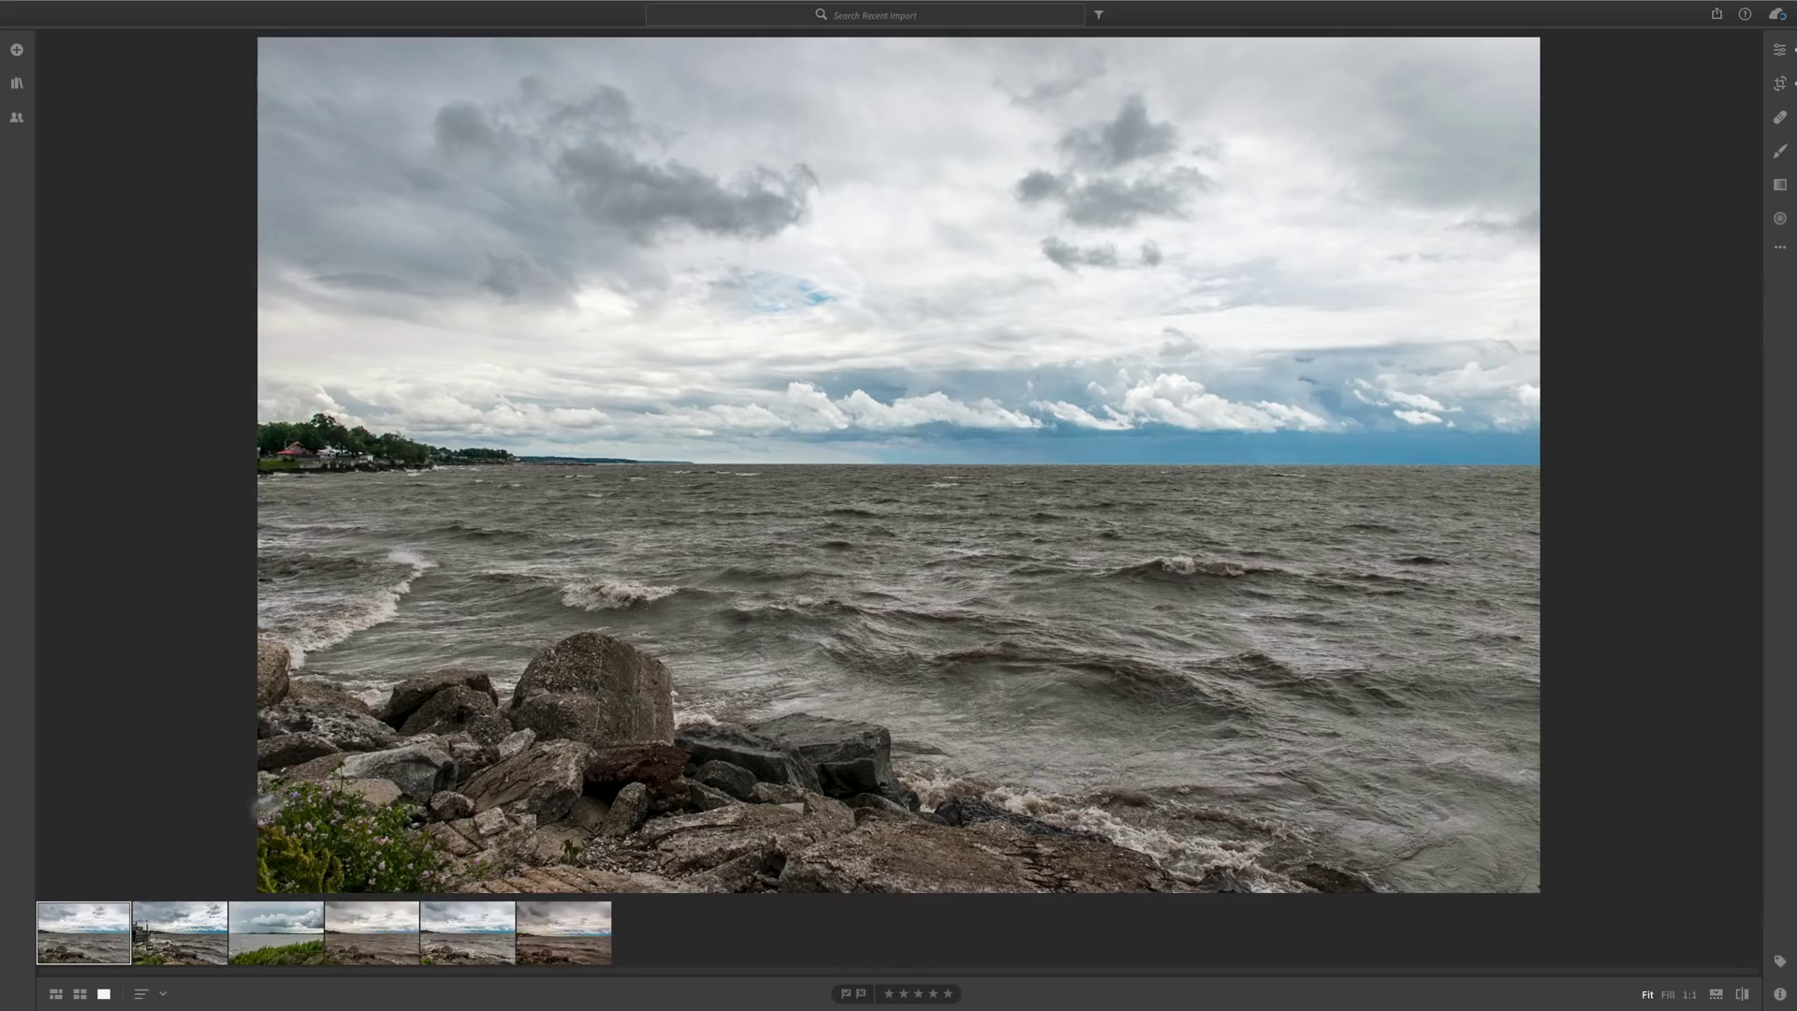
click(182, 934)
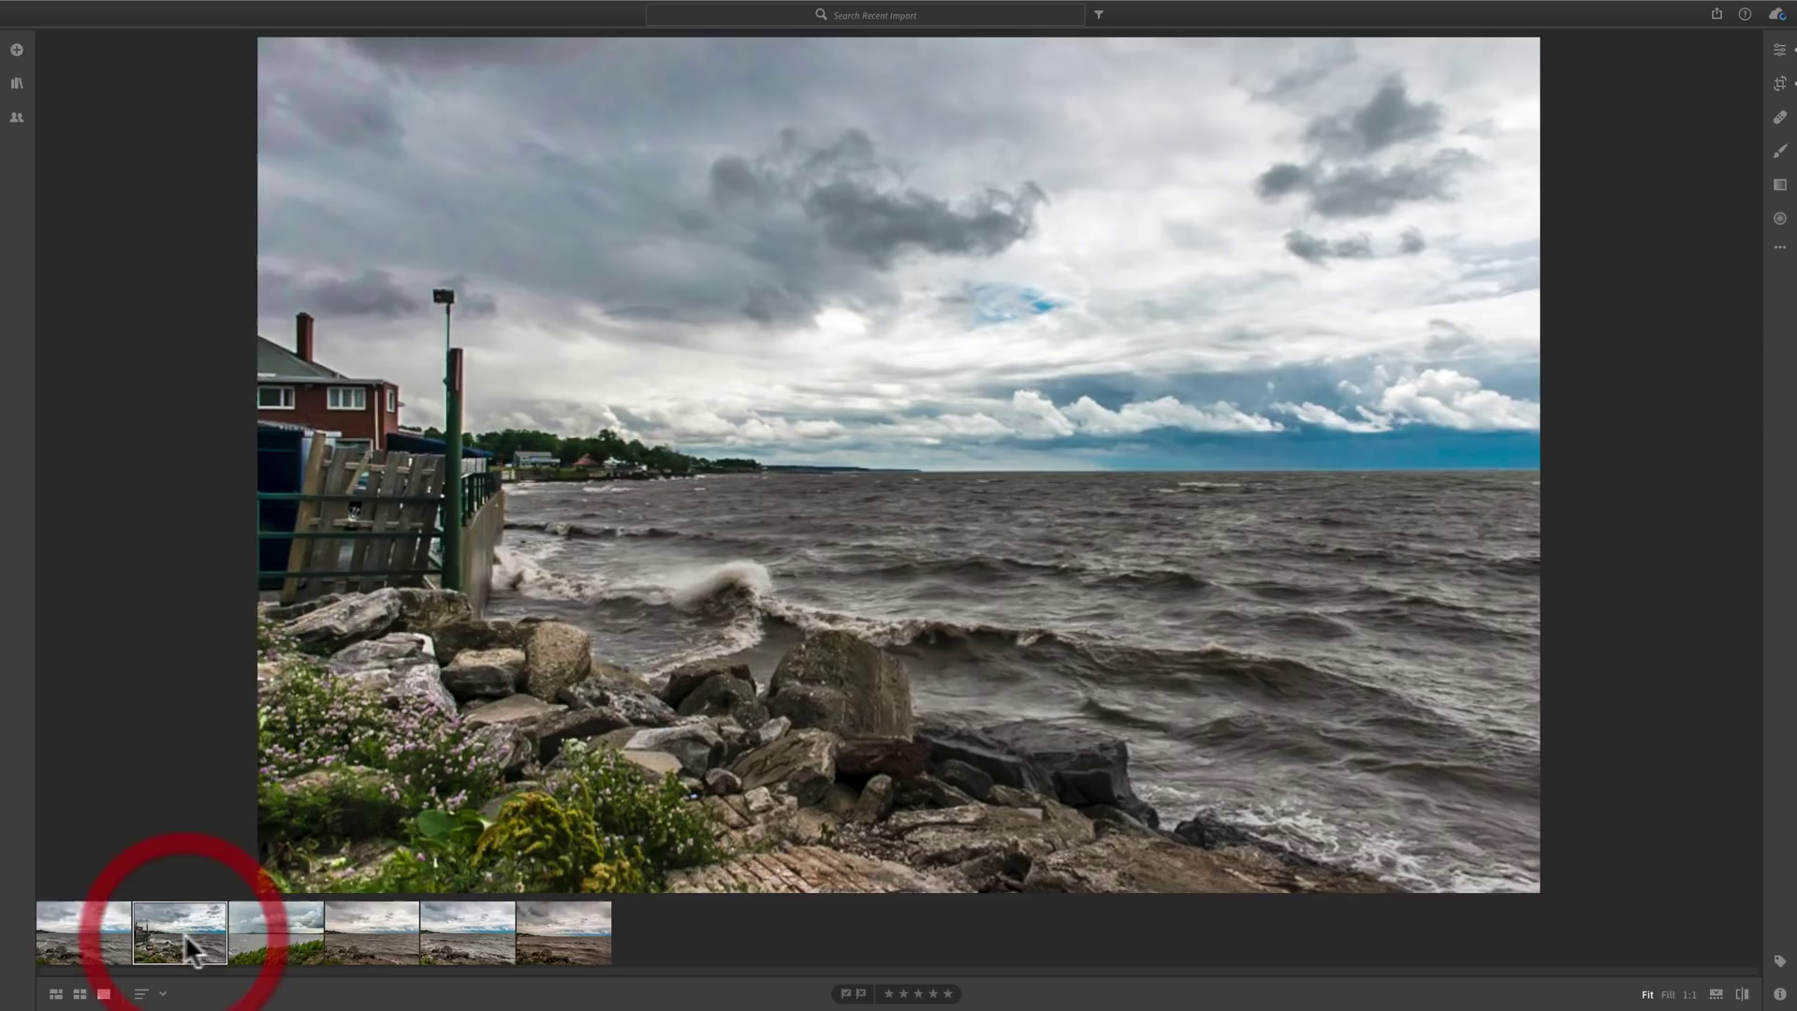
click(279, 930)
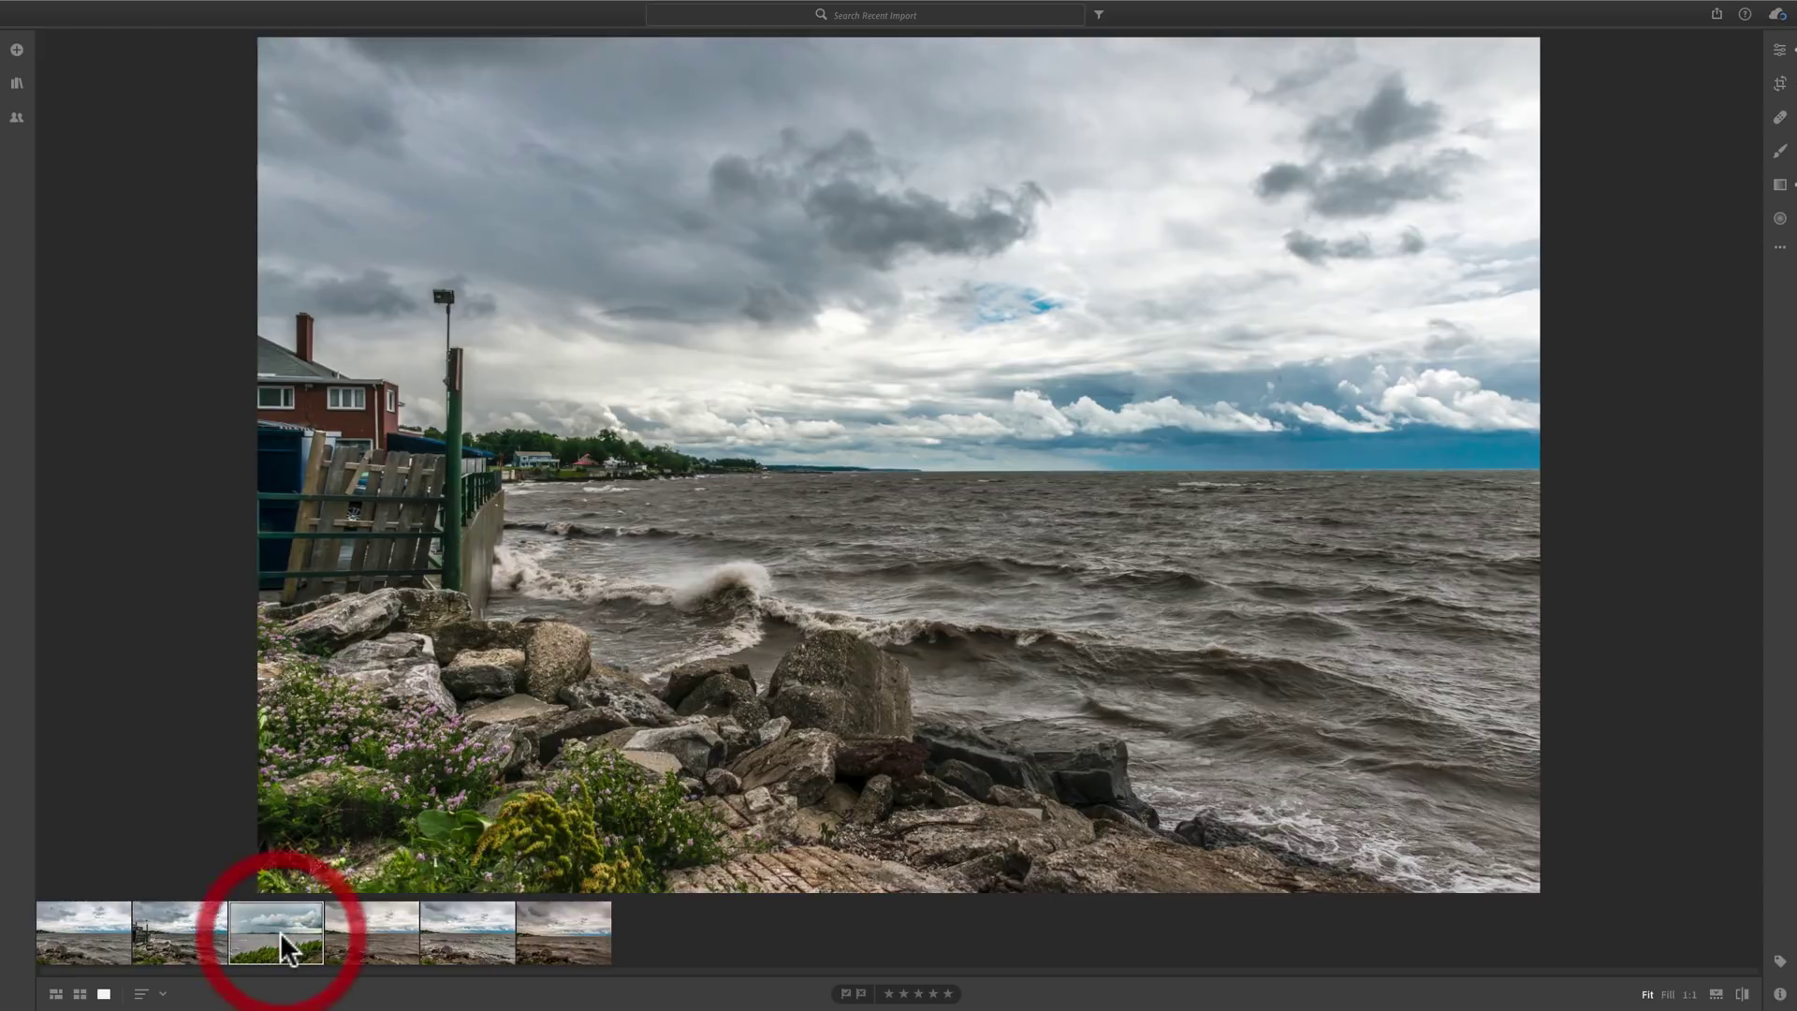
click(385, 935)
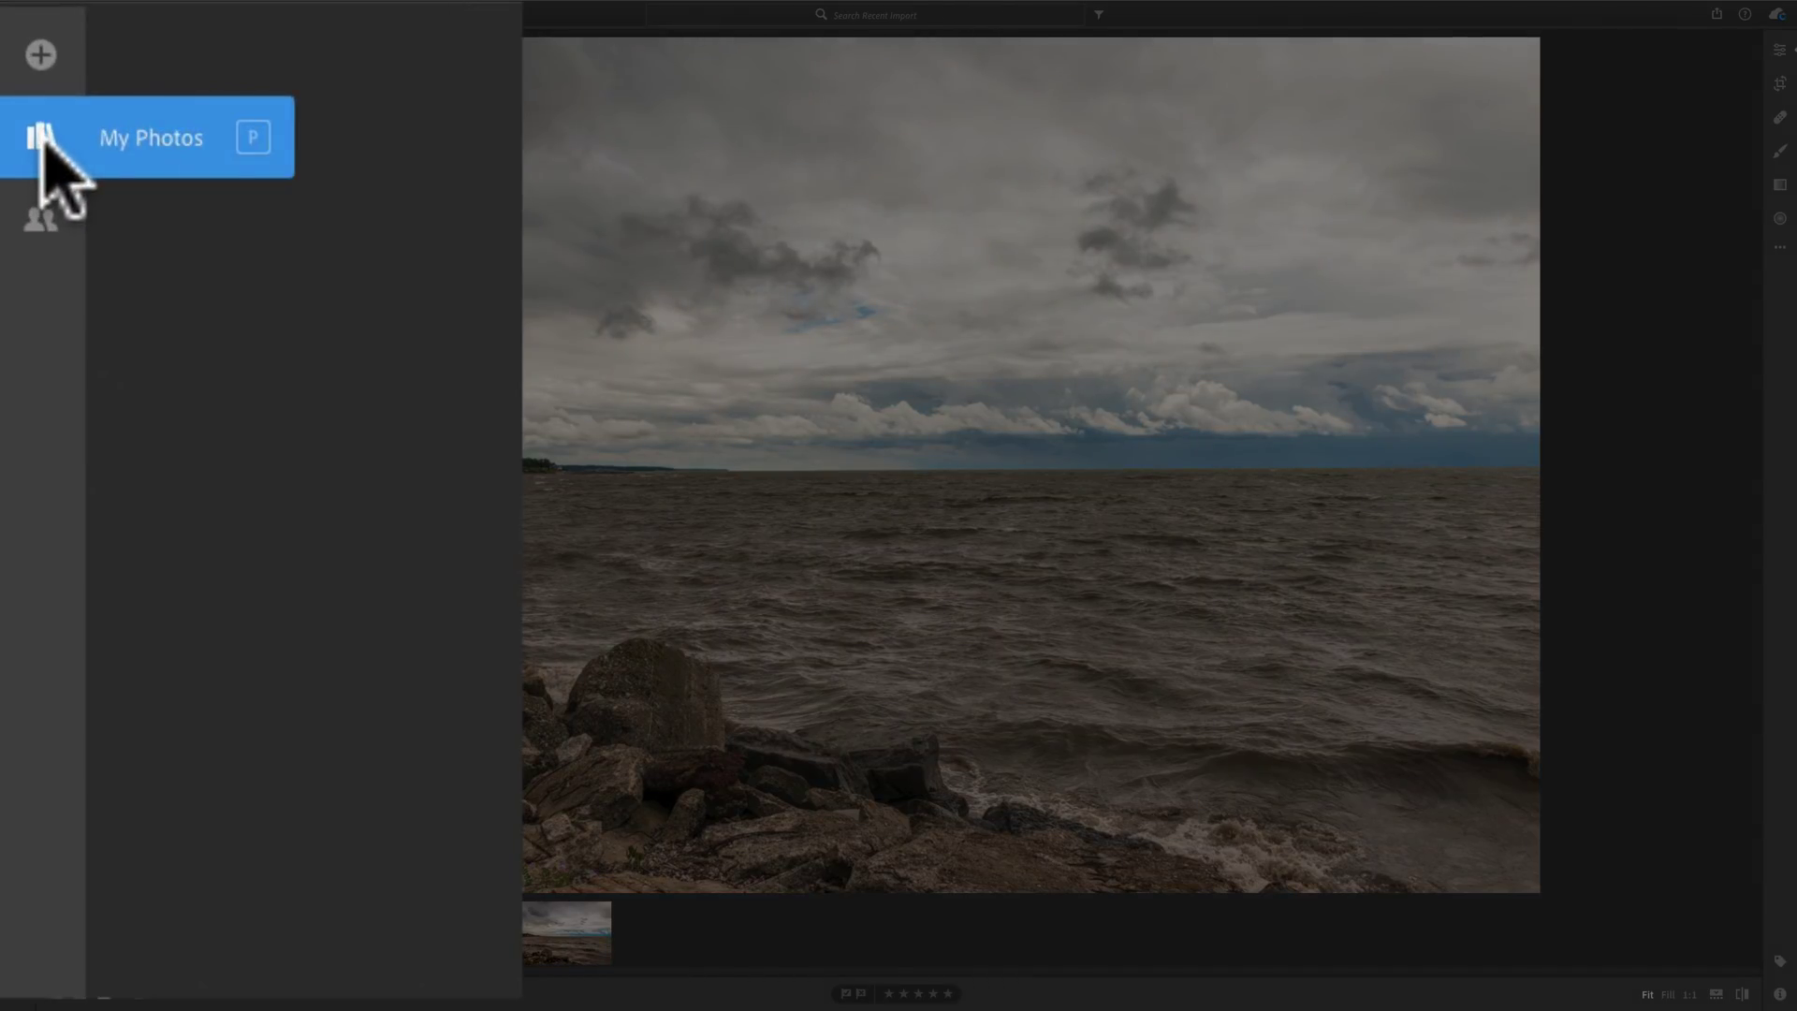
Step: Nest the Waterfront album under All Photos in My Photos, then hide the library panel
click(40, 137)
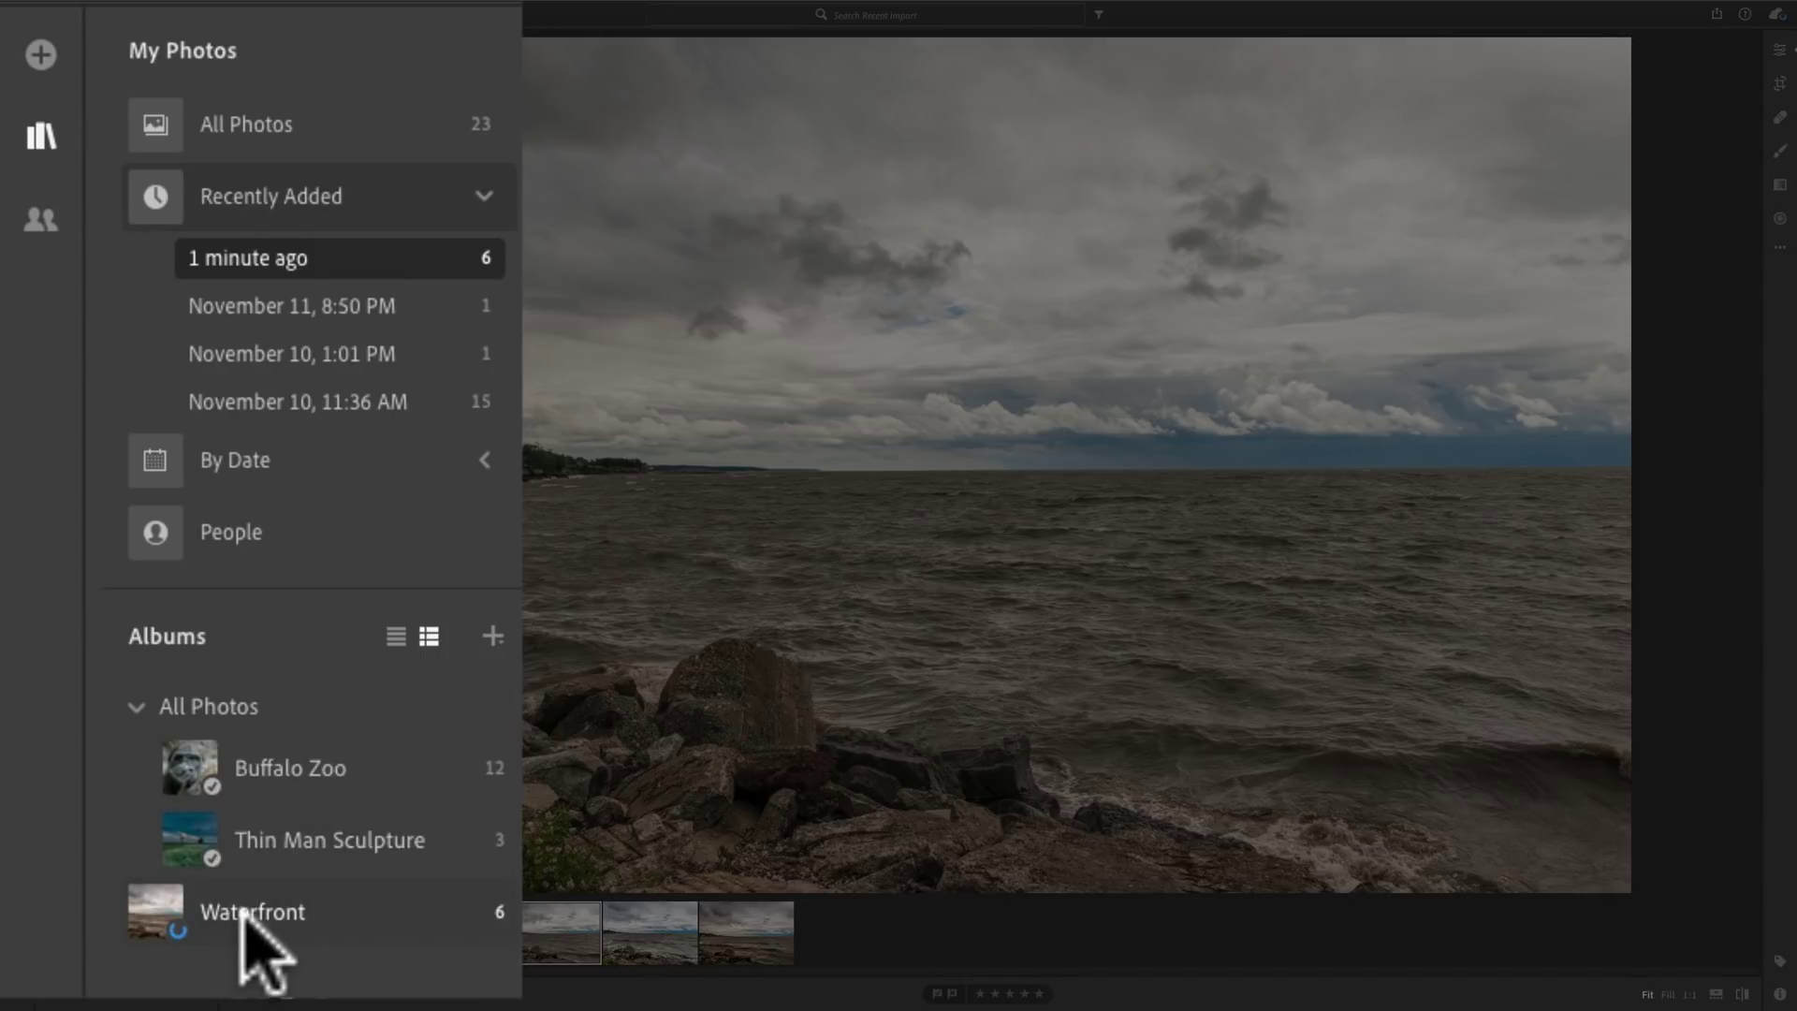
mouse_move(248, 917)
mouse_down()
mouse_move(265, 914)
mouse_move(229, 823)
mouse_move(188, 822)
mouse_move(249, 809)
mouse_up()
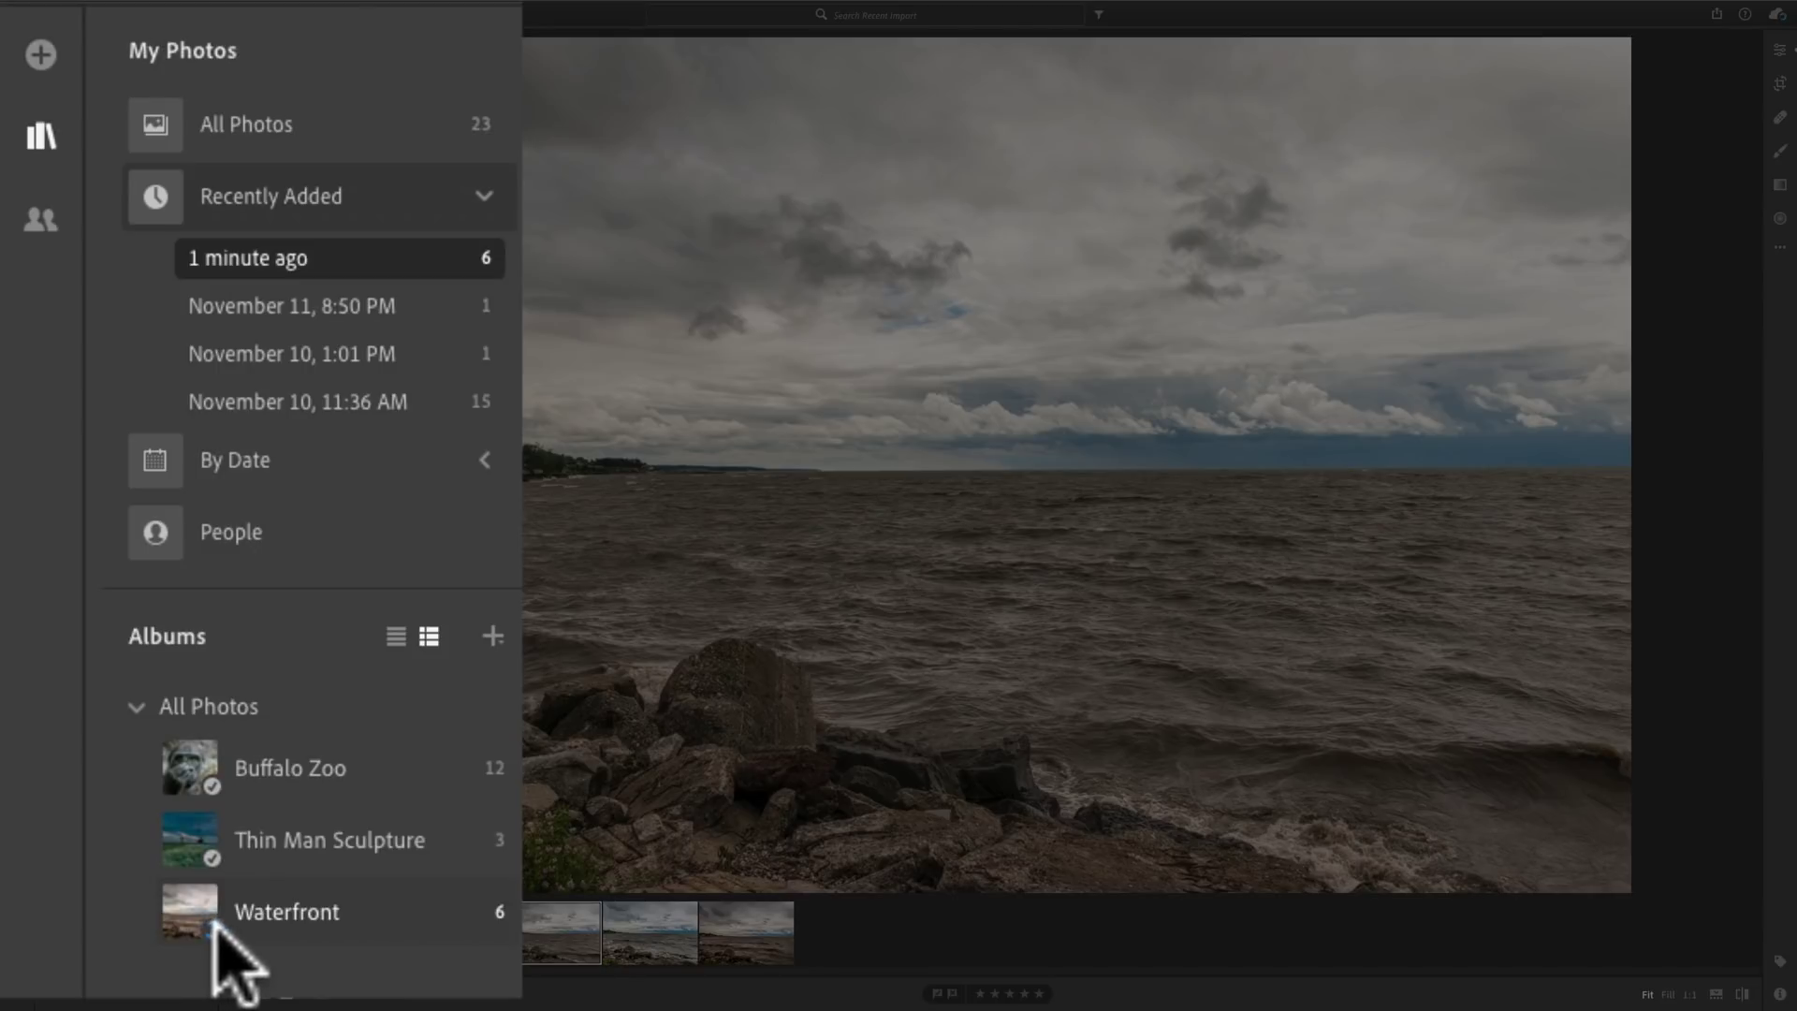
mouse_move(217, 929)
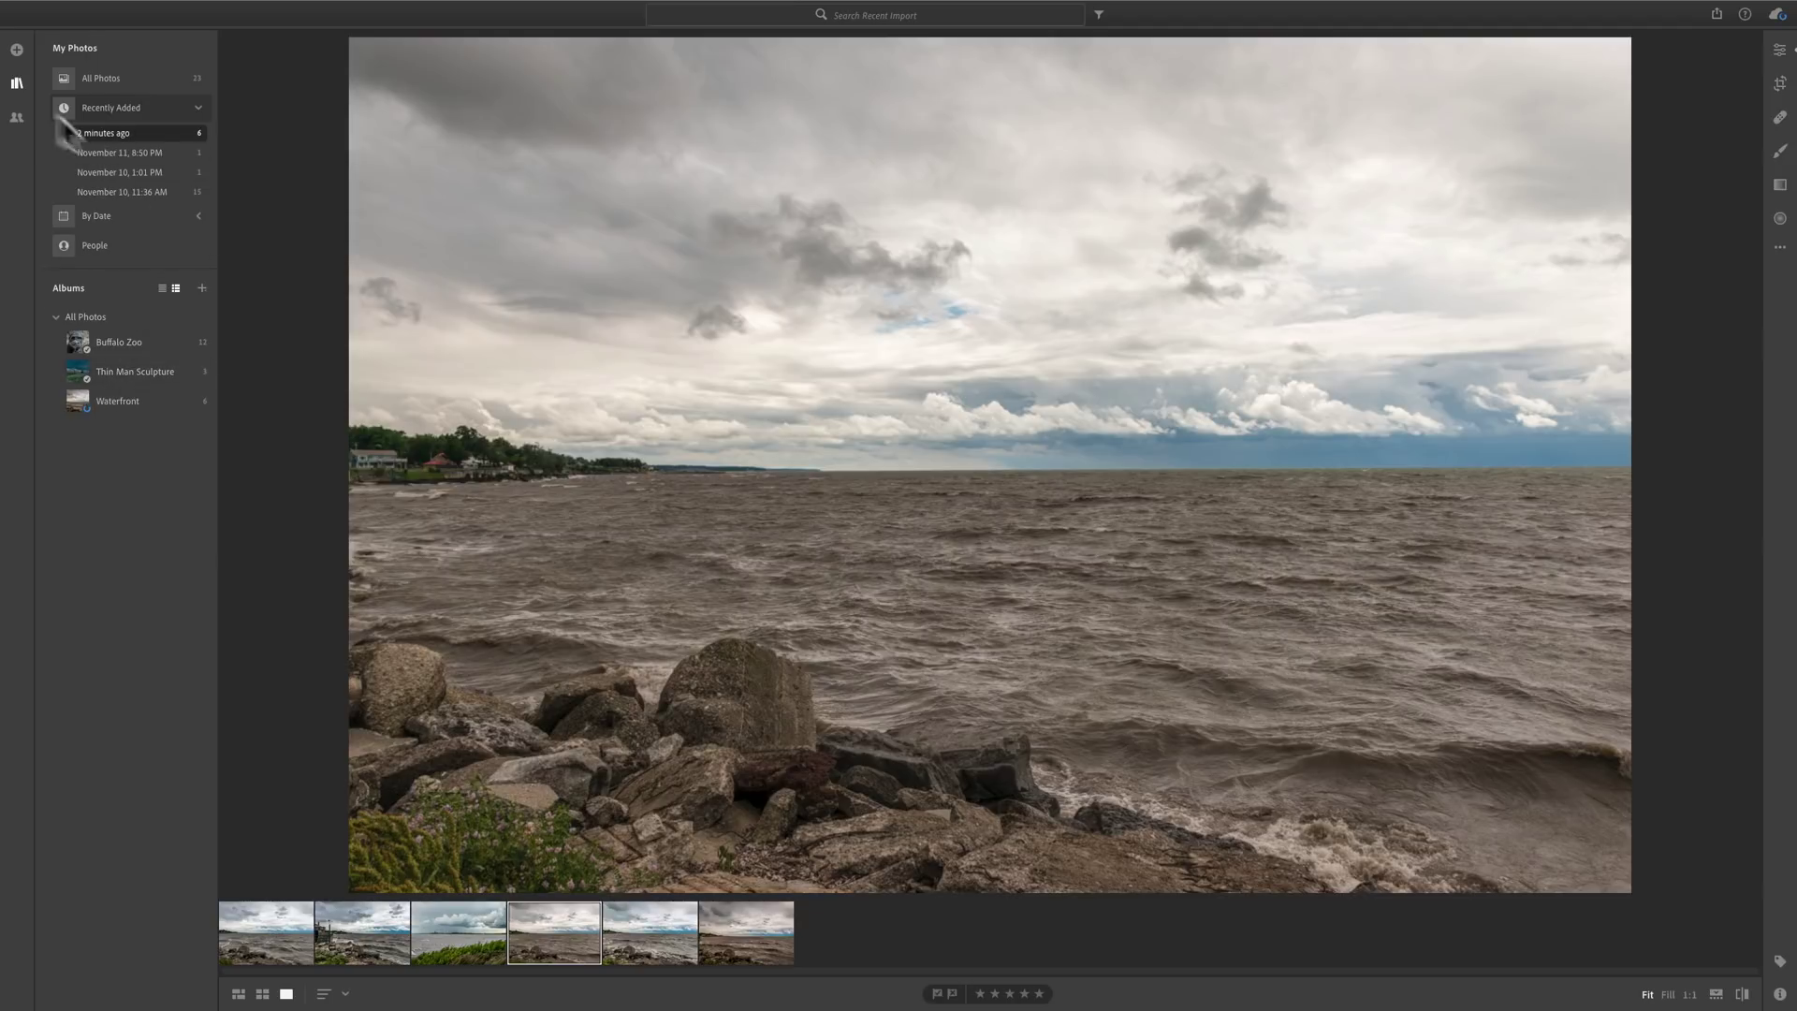
click(18, 84)
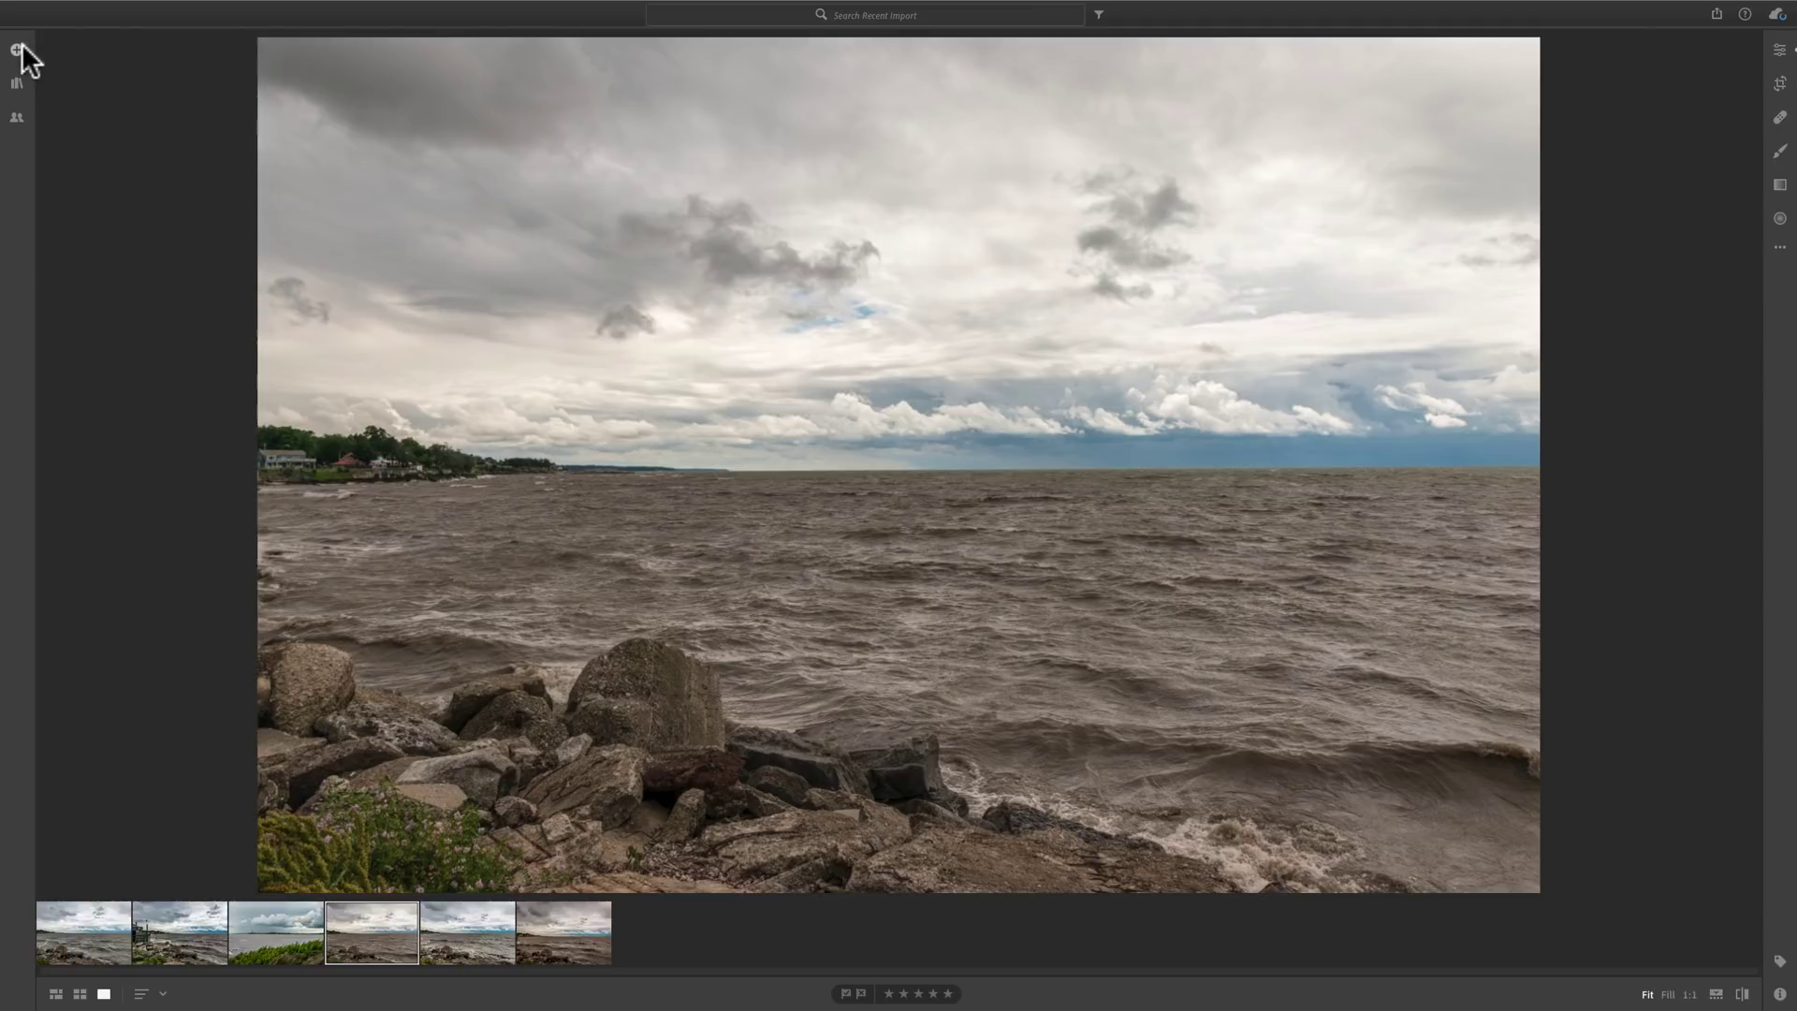
Step: Load the NIKON D850 card's 15 photos for import, toggling selections so all stay checked
click(17, 54)
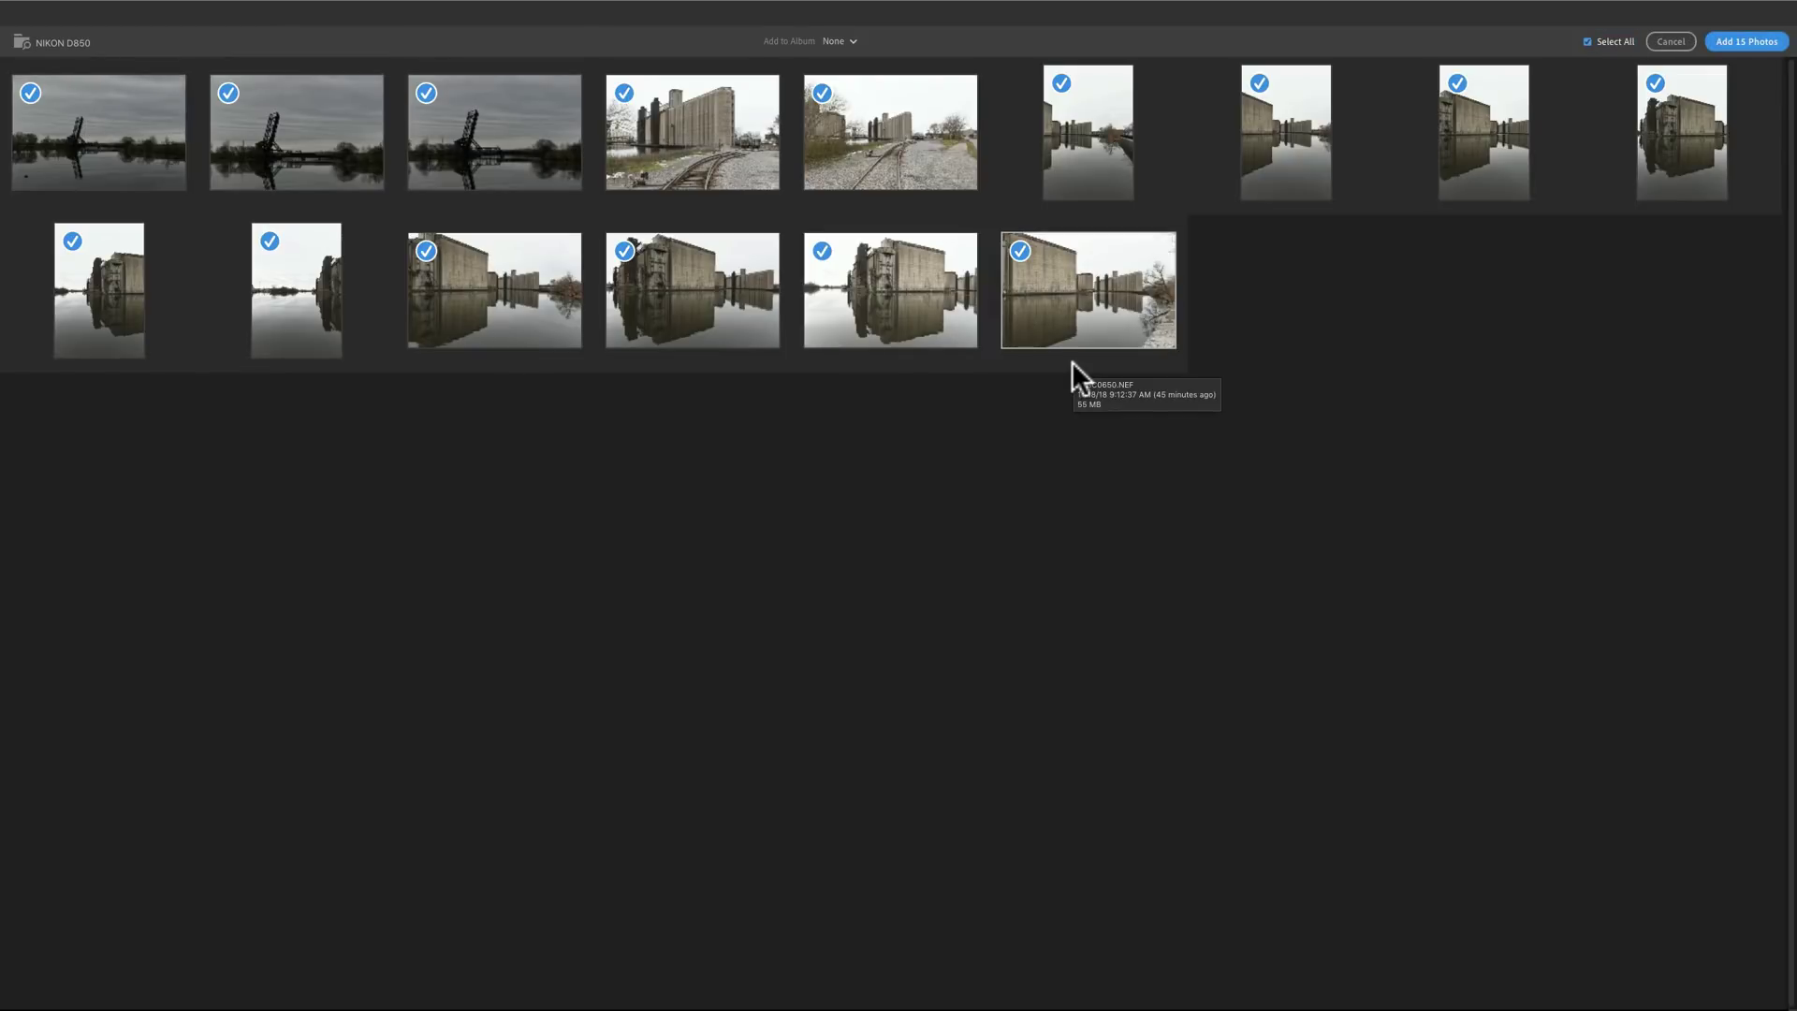
click(1587, 41)
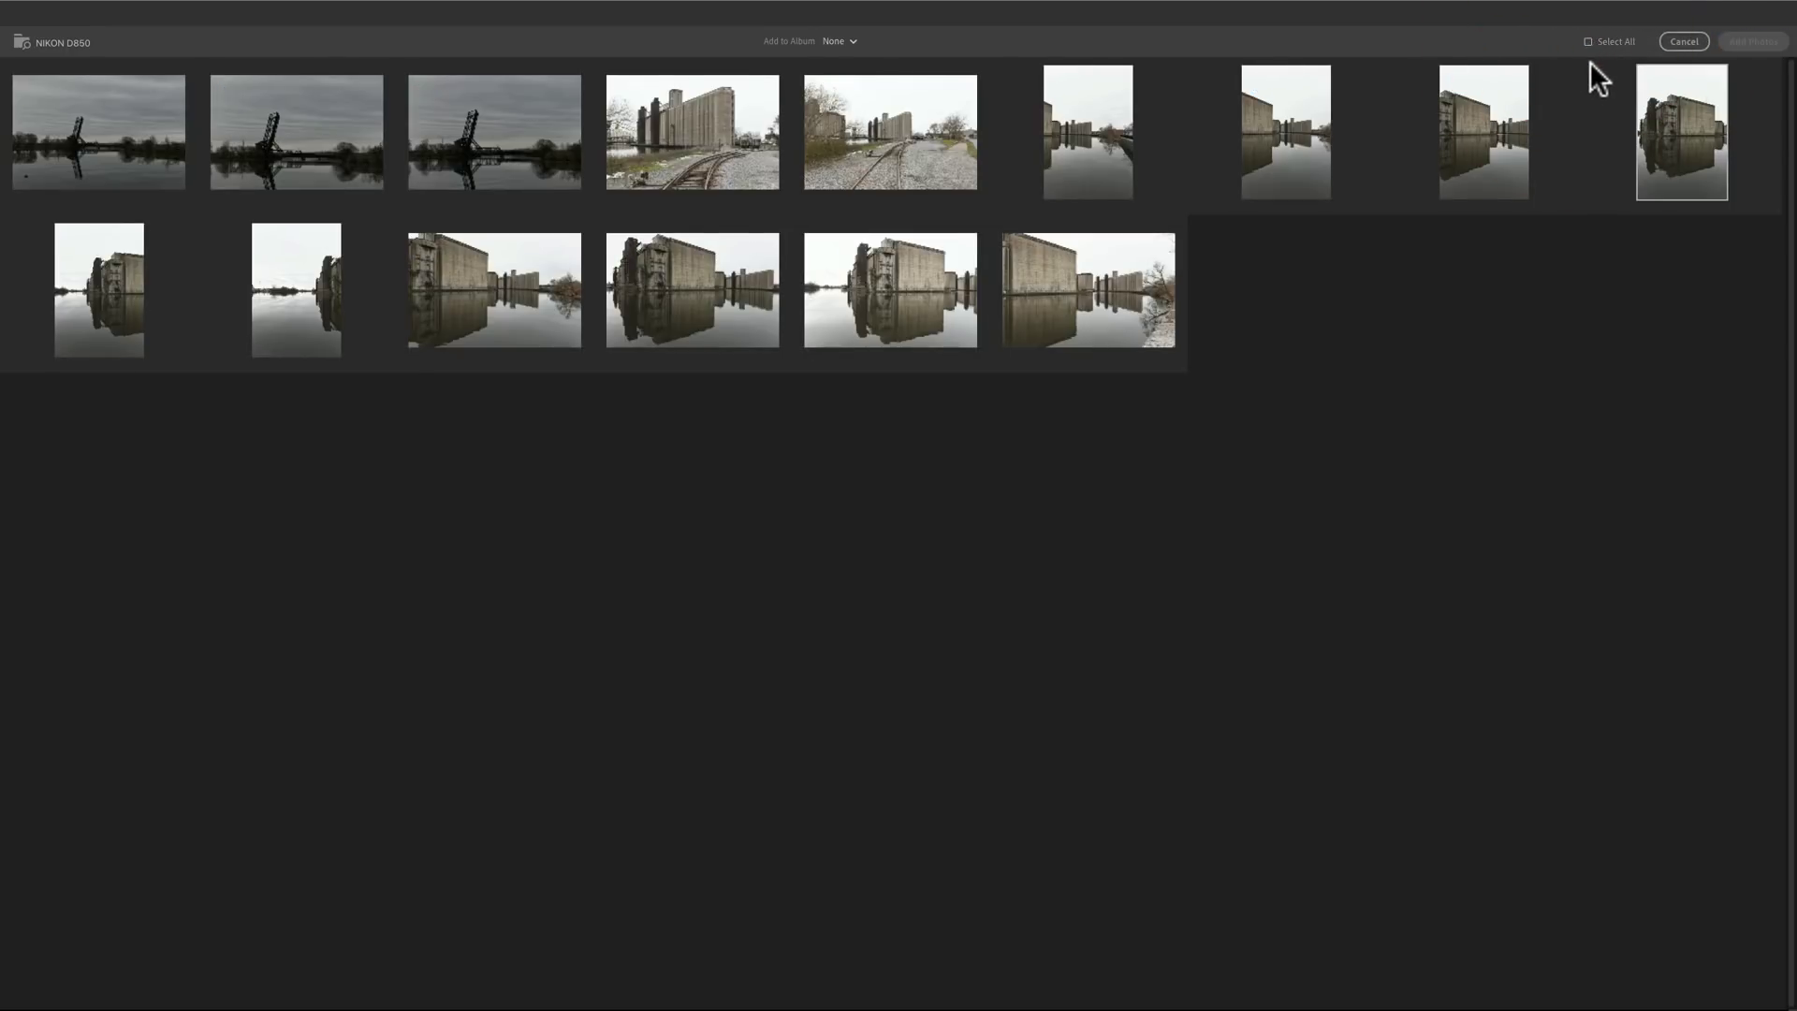
click(1587, 42)
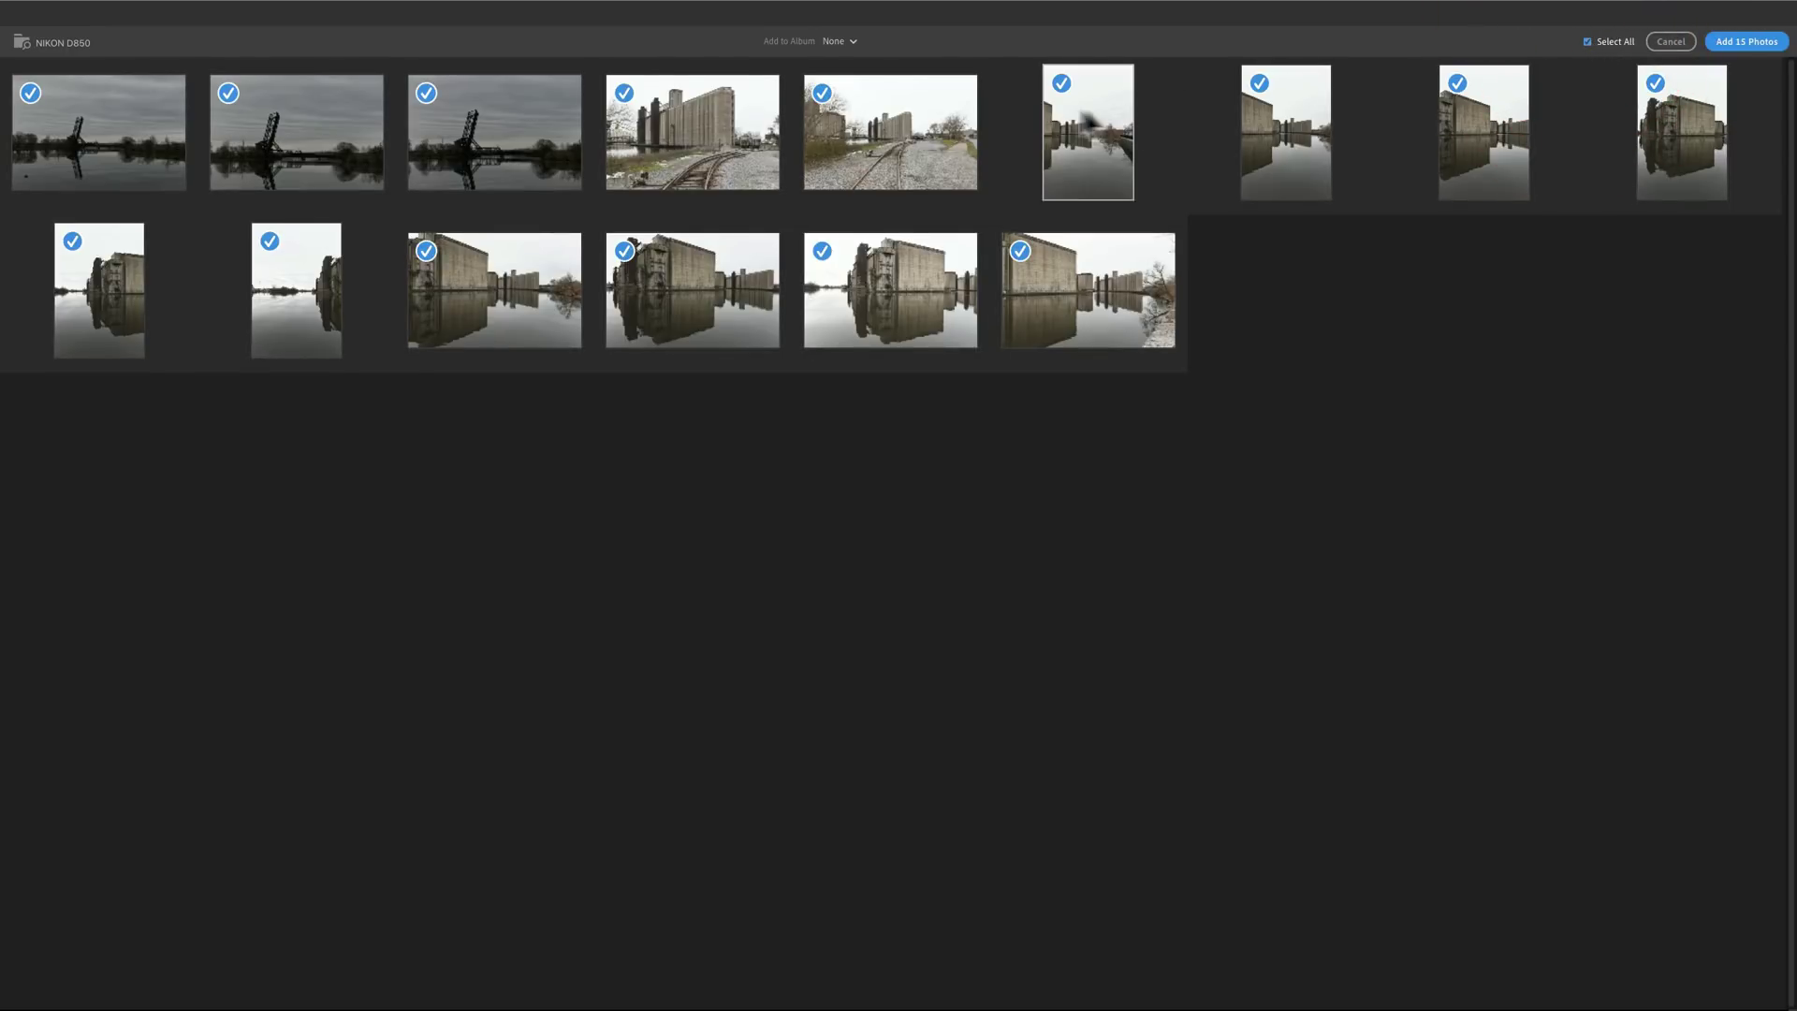
click(821, 92)
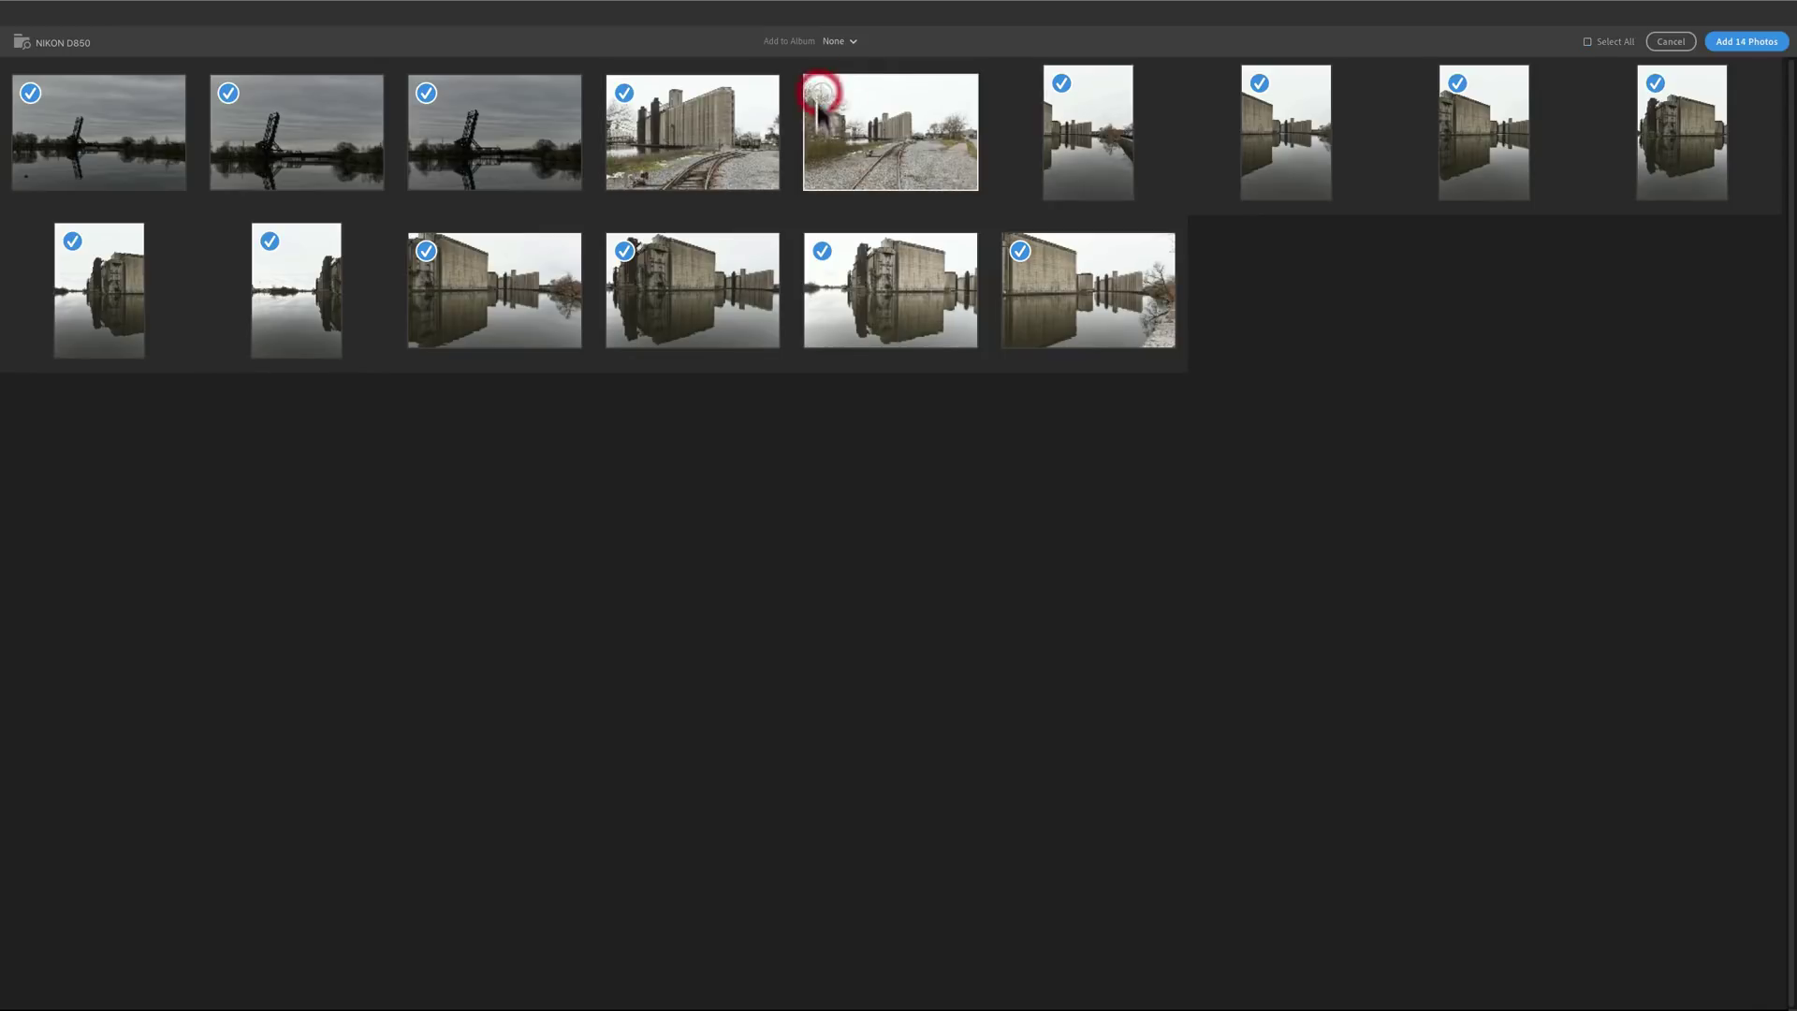
click(821, 92)
click(624, 93)
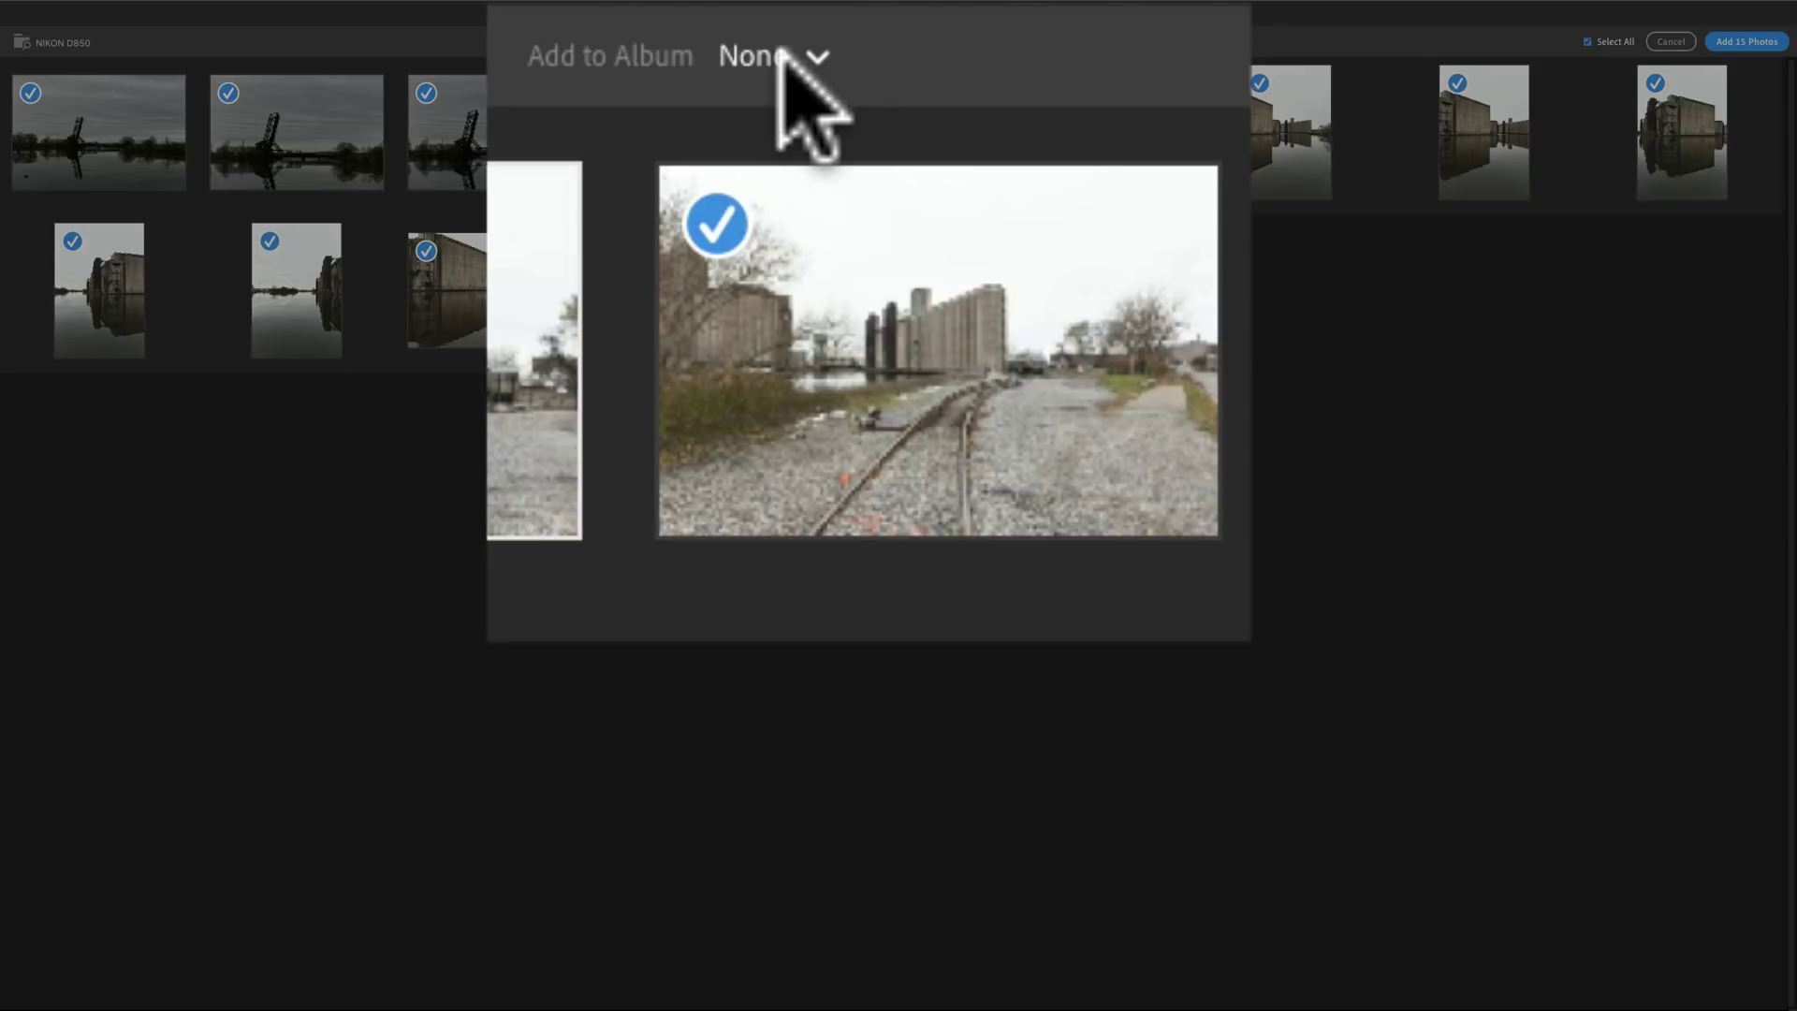
Step: Create a new album named 'Elevator Alley' as the camera import destination
click(784, 58)
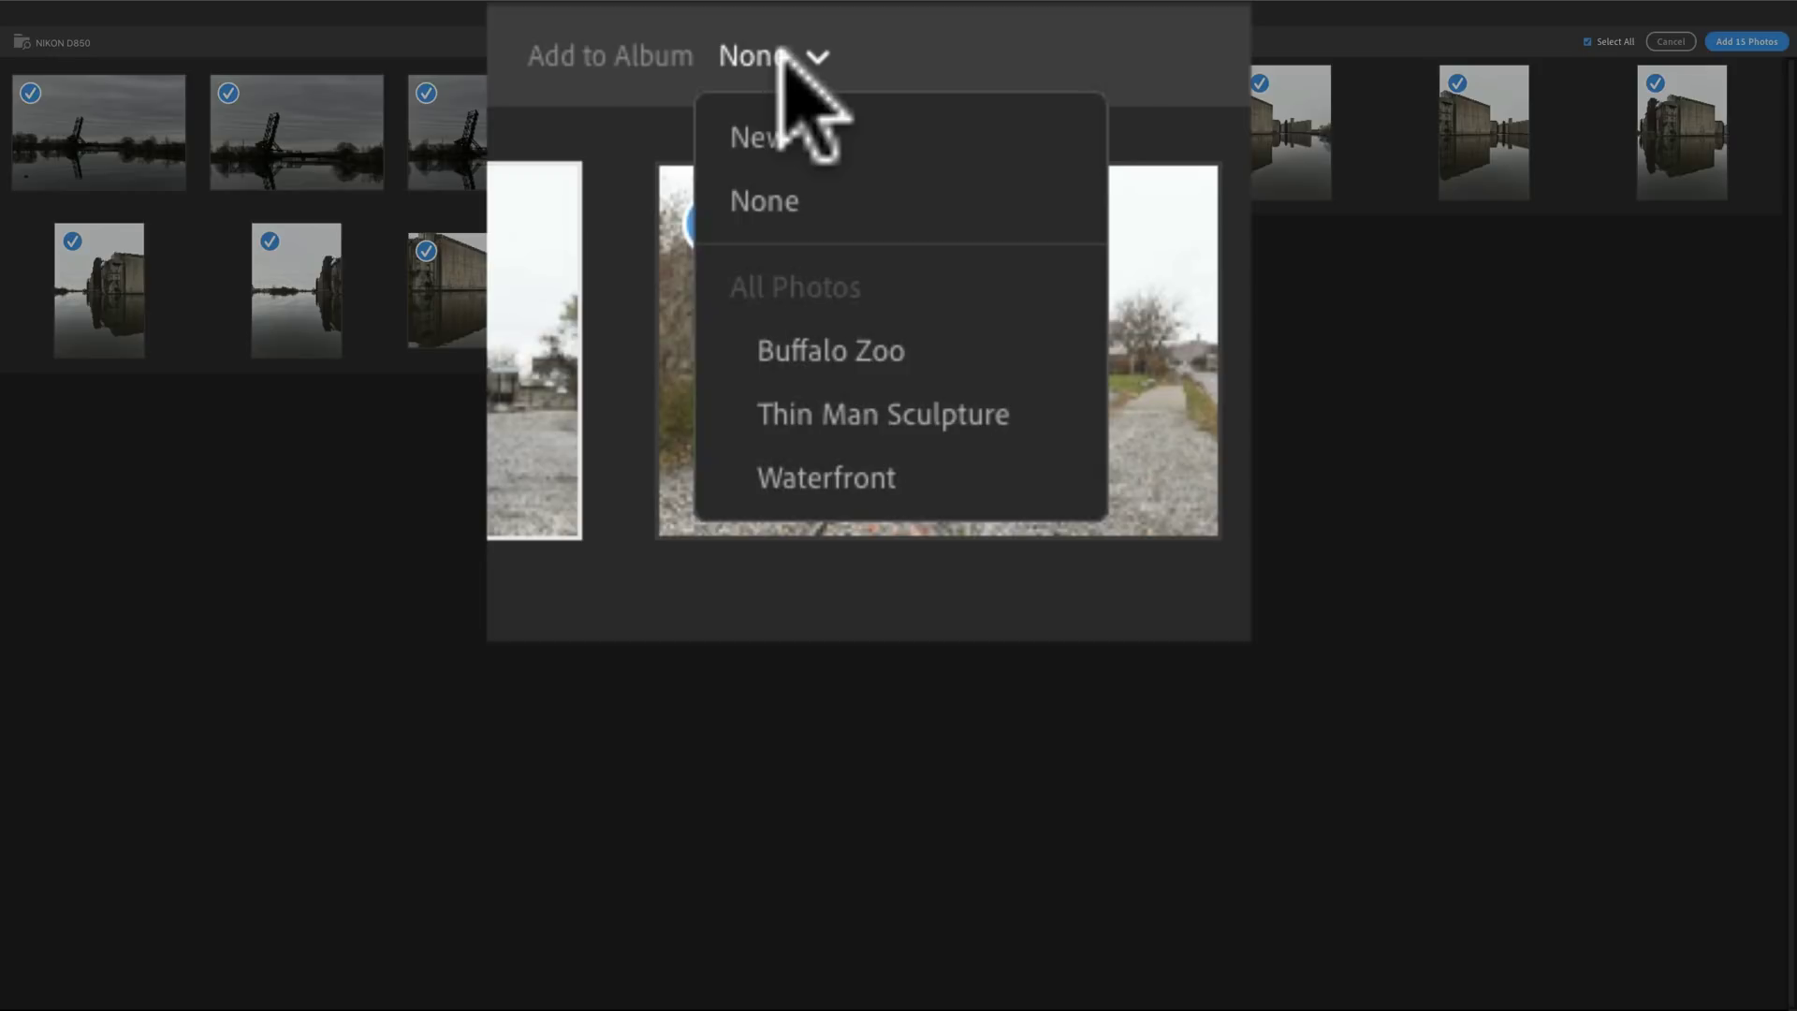
click(758, 131)
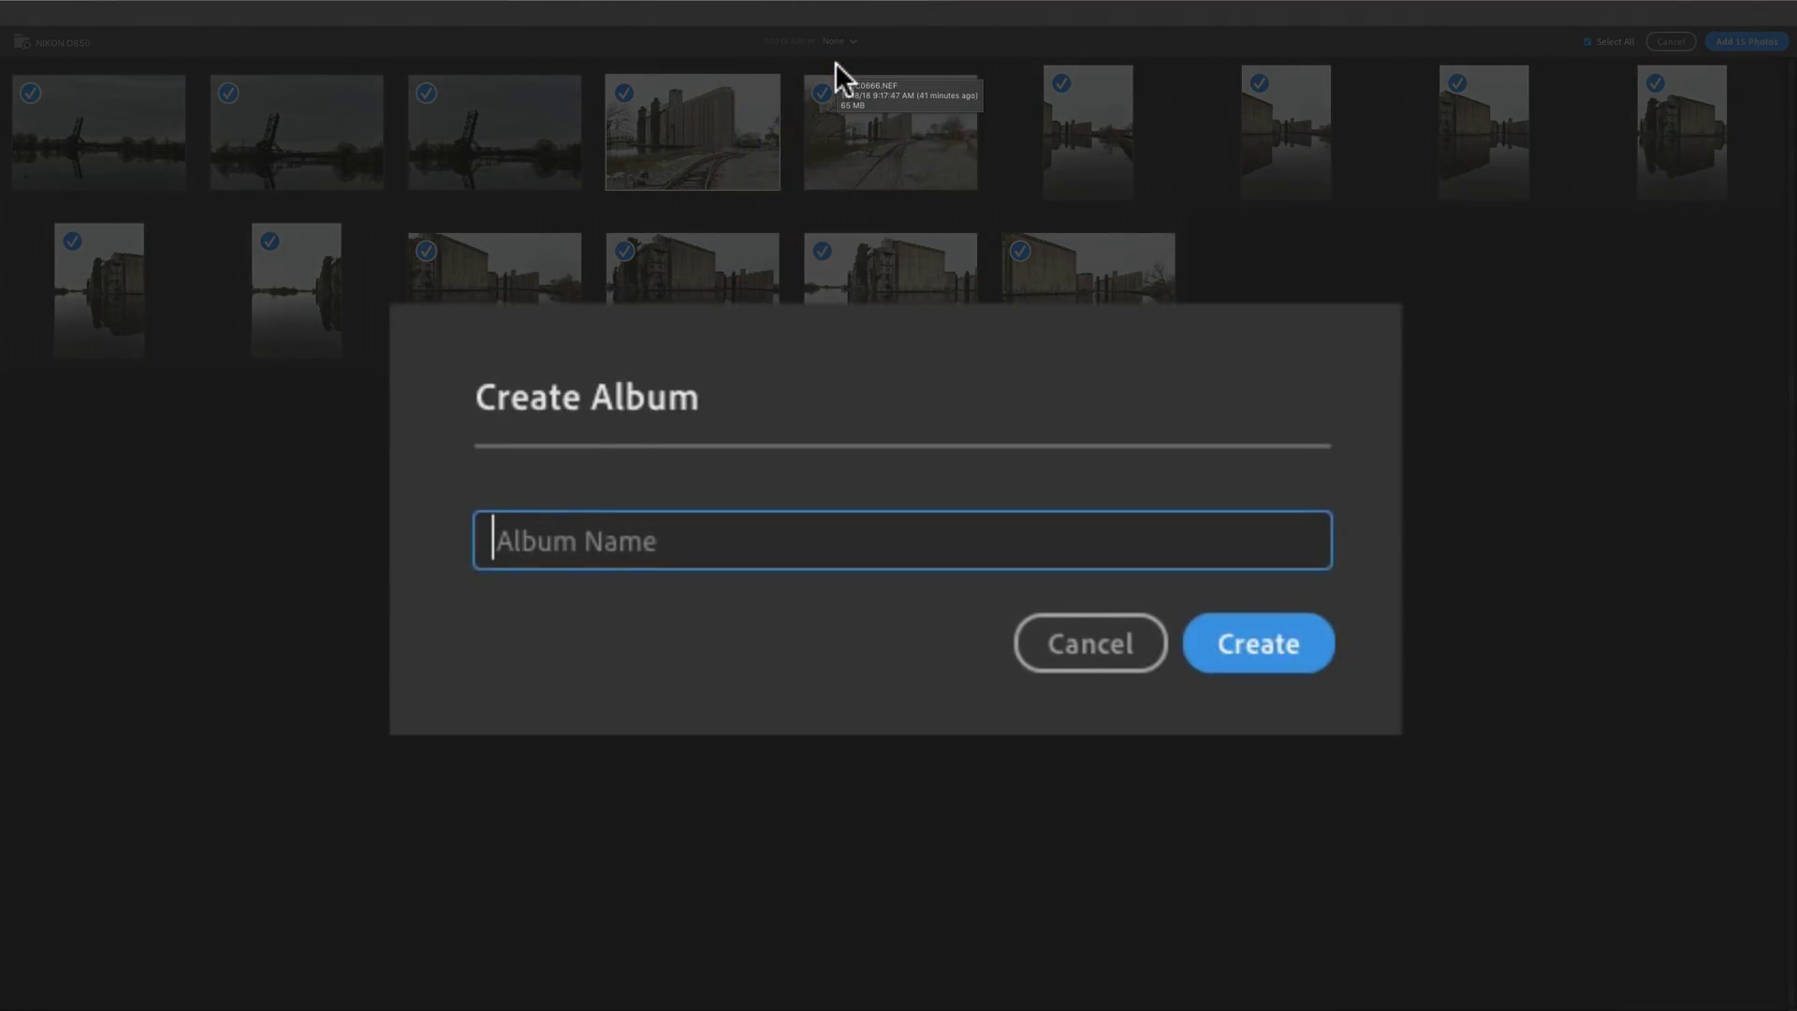
text(Elevator Alley)
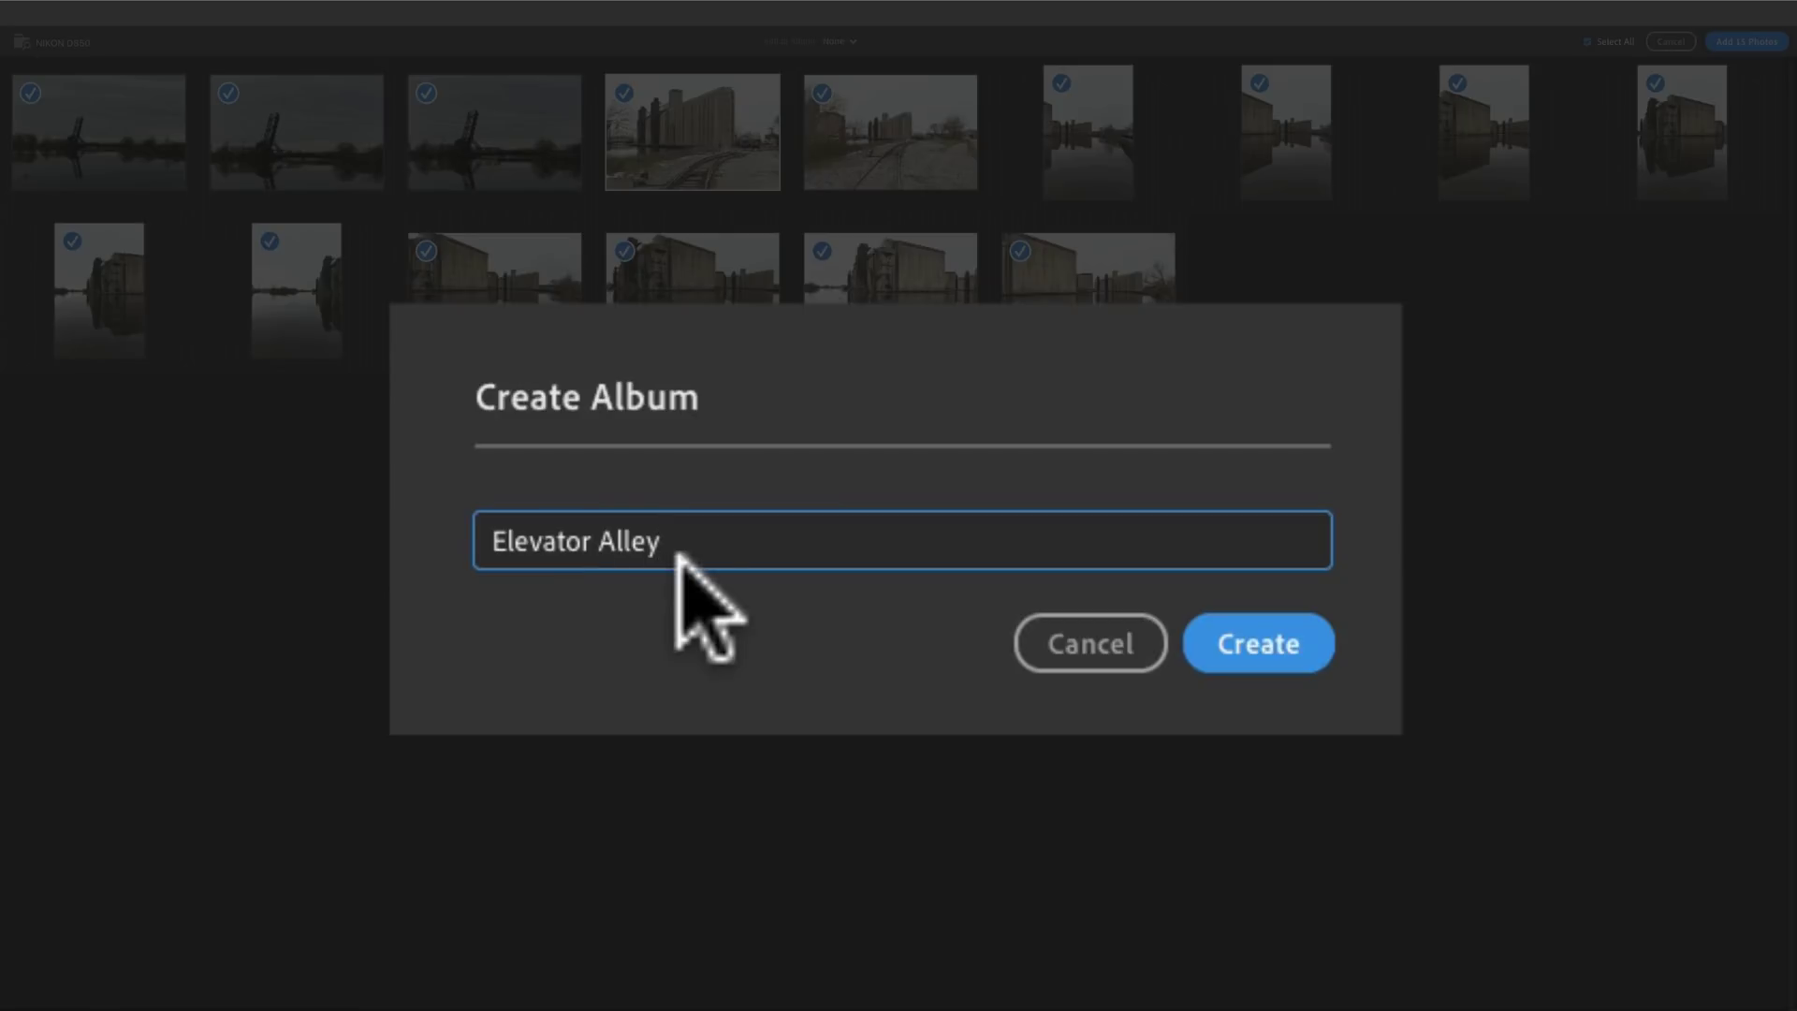
key(Return)
click(1016, 554)
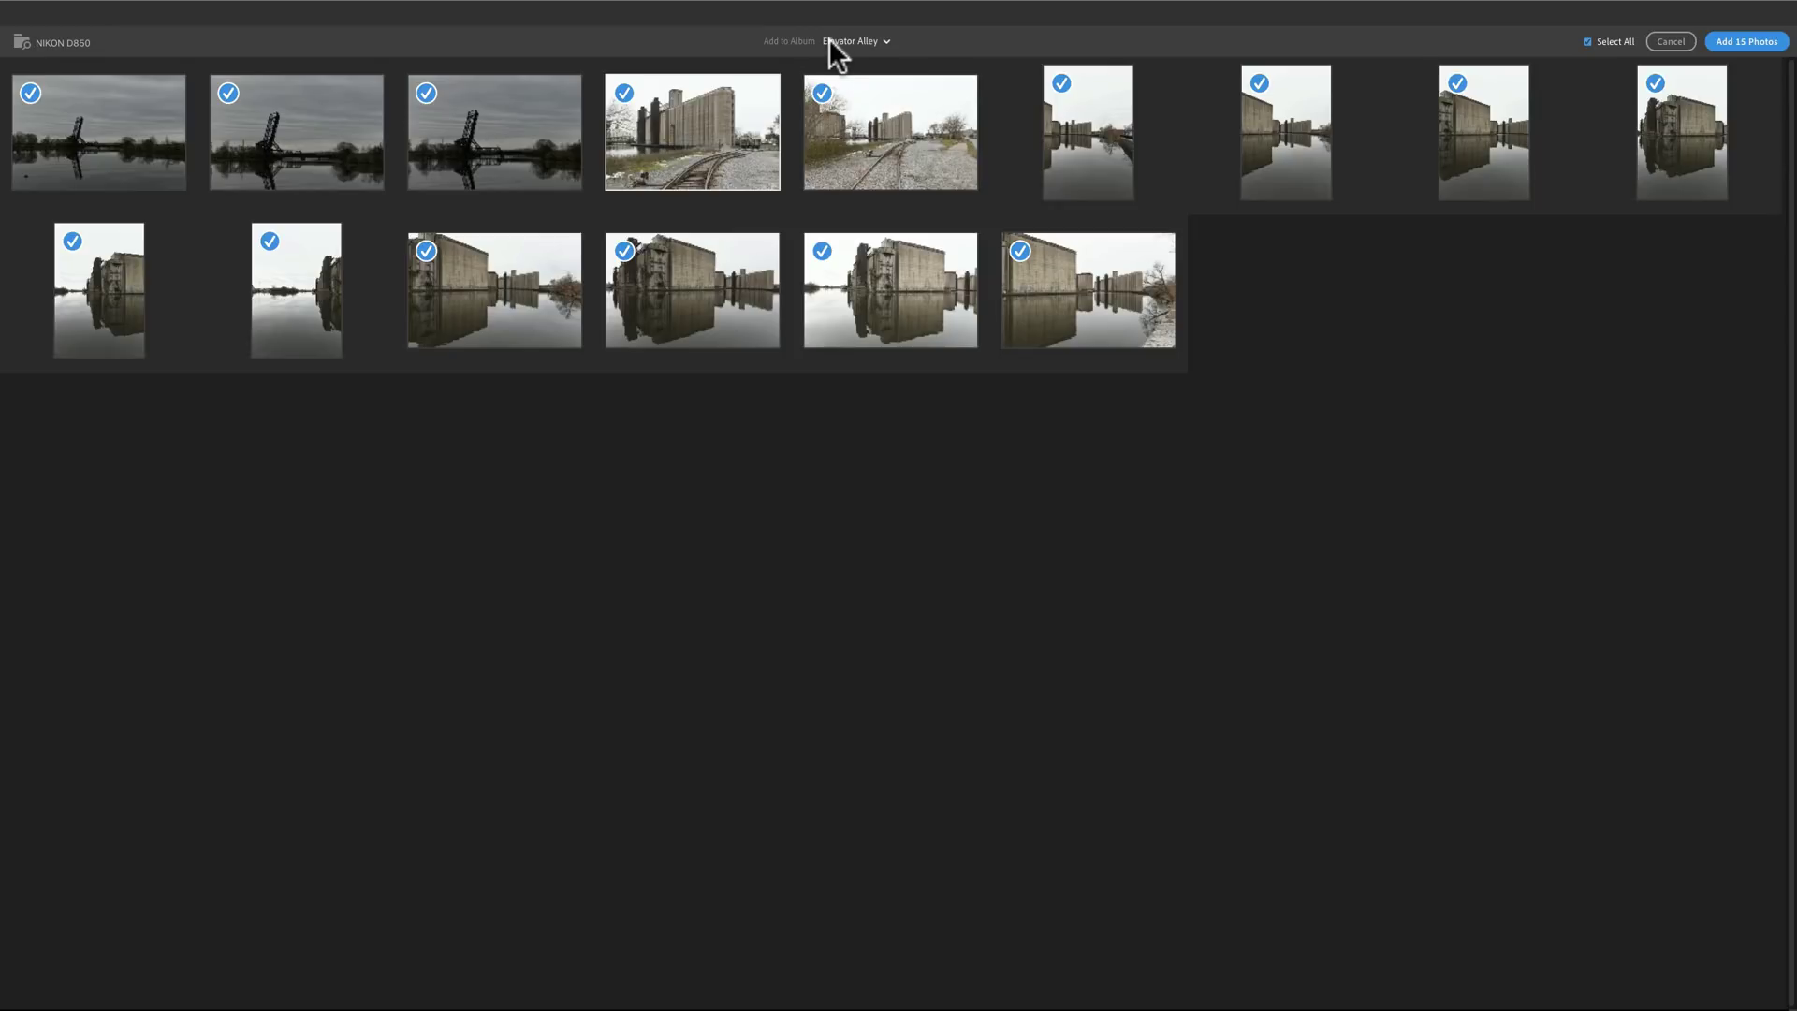
Step: Import the 15 camera photos and view the bridge, grain silo, rail-track and river-reflection shots
click(1742, 44)
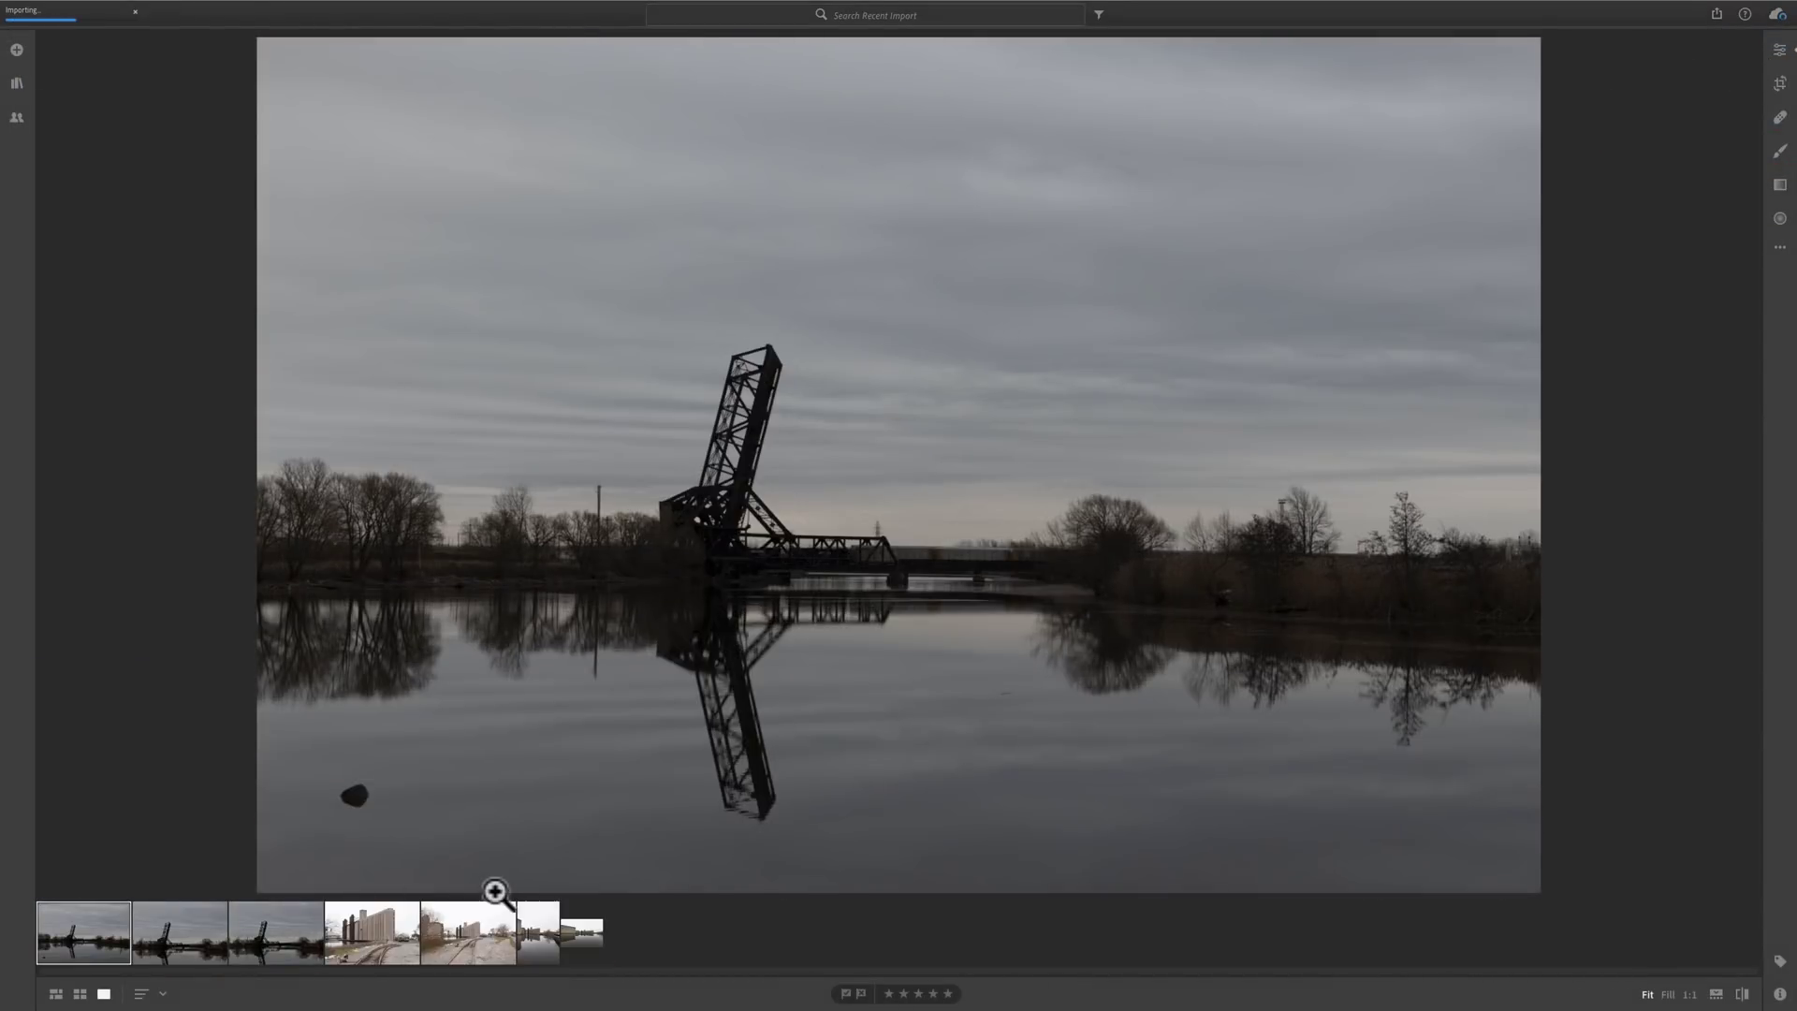
click(288, 942)
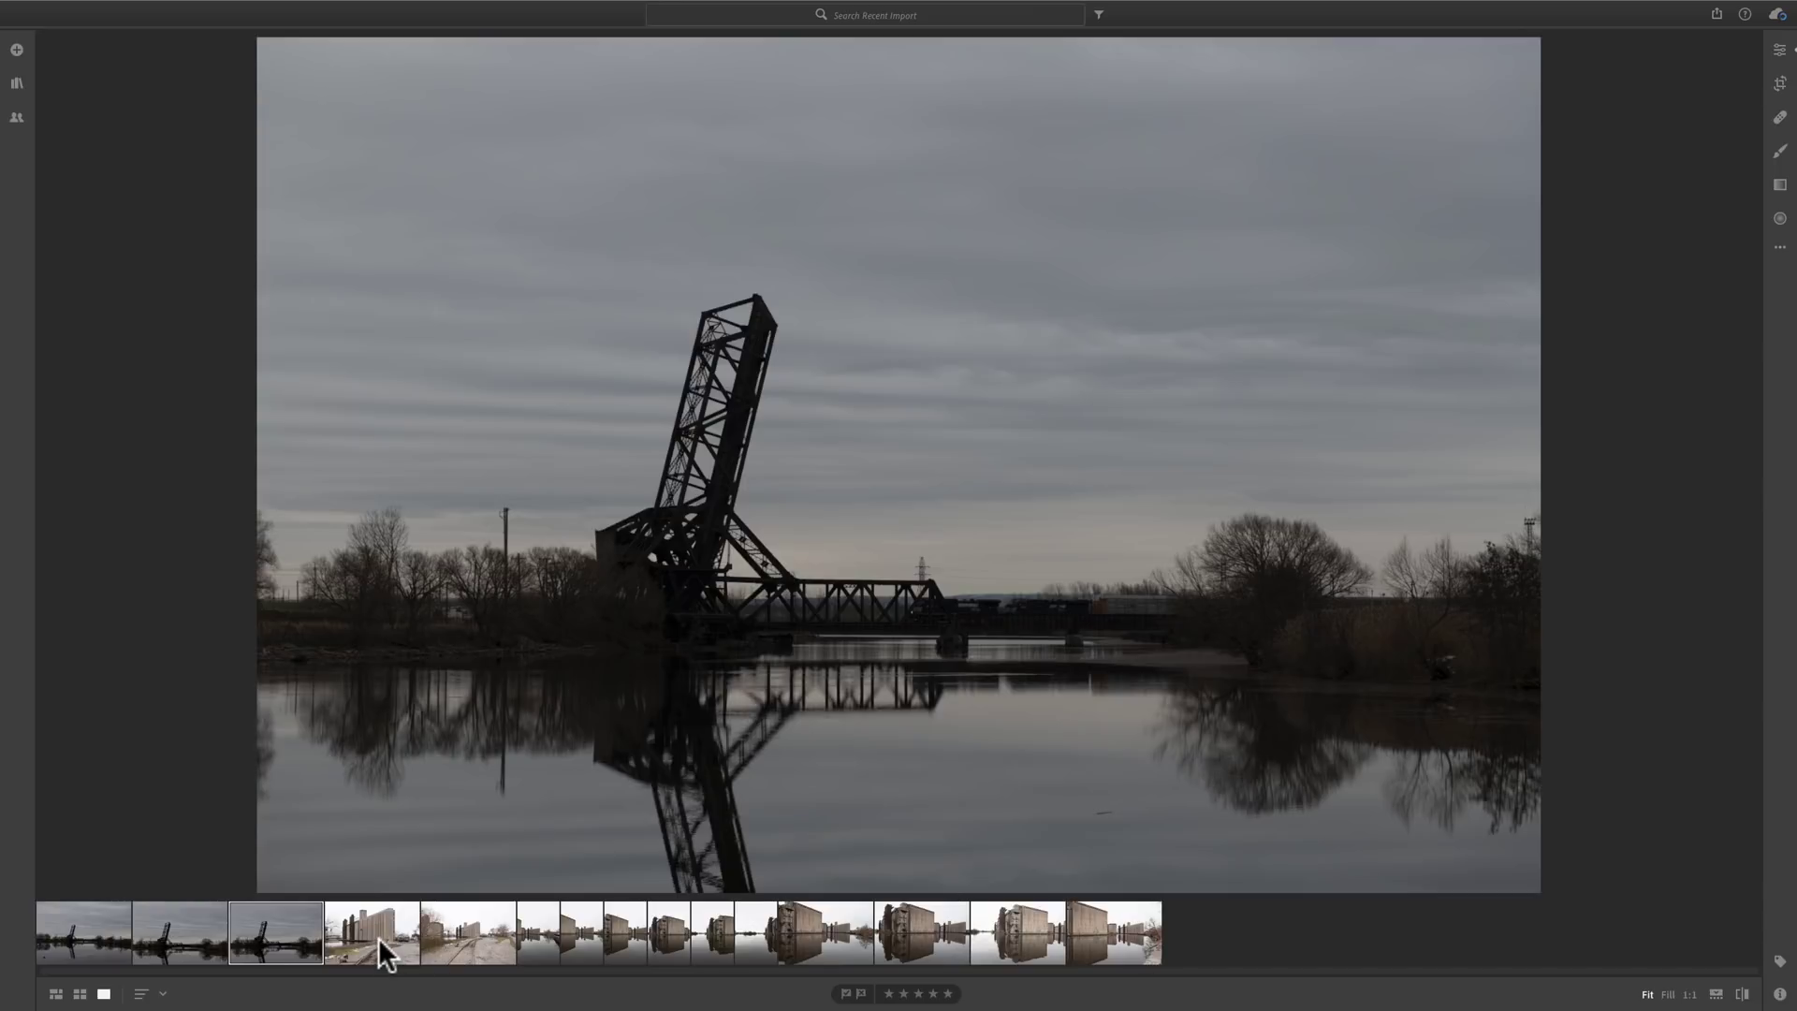
click(378, 935)
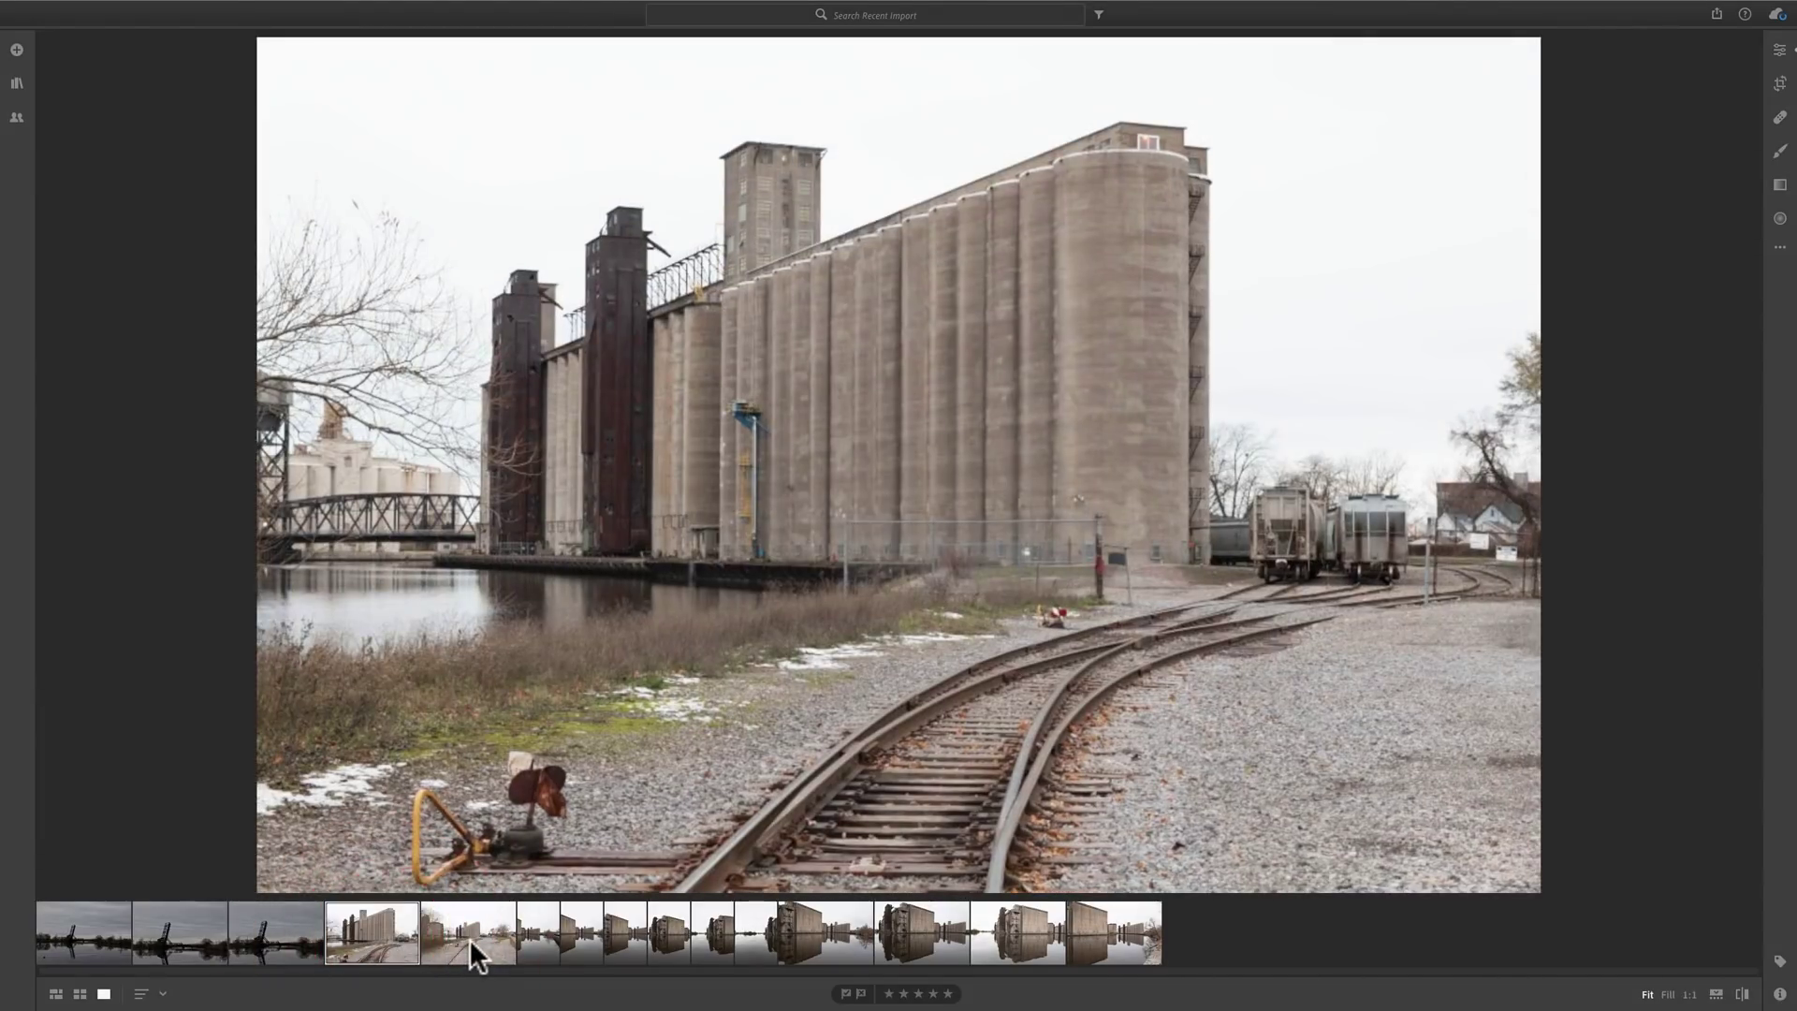
click(466, 947)
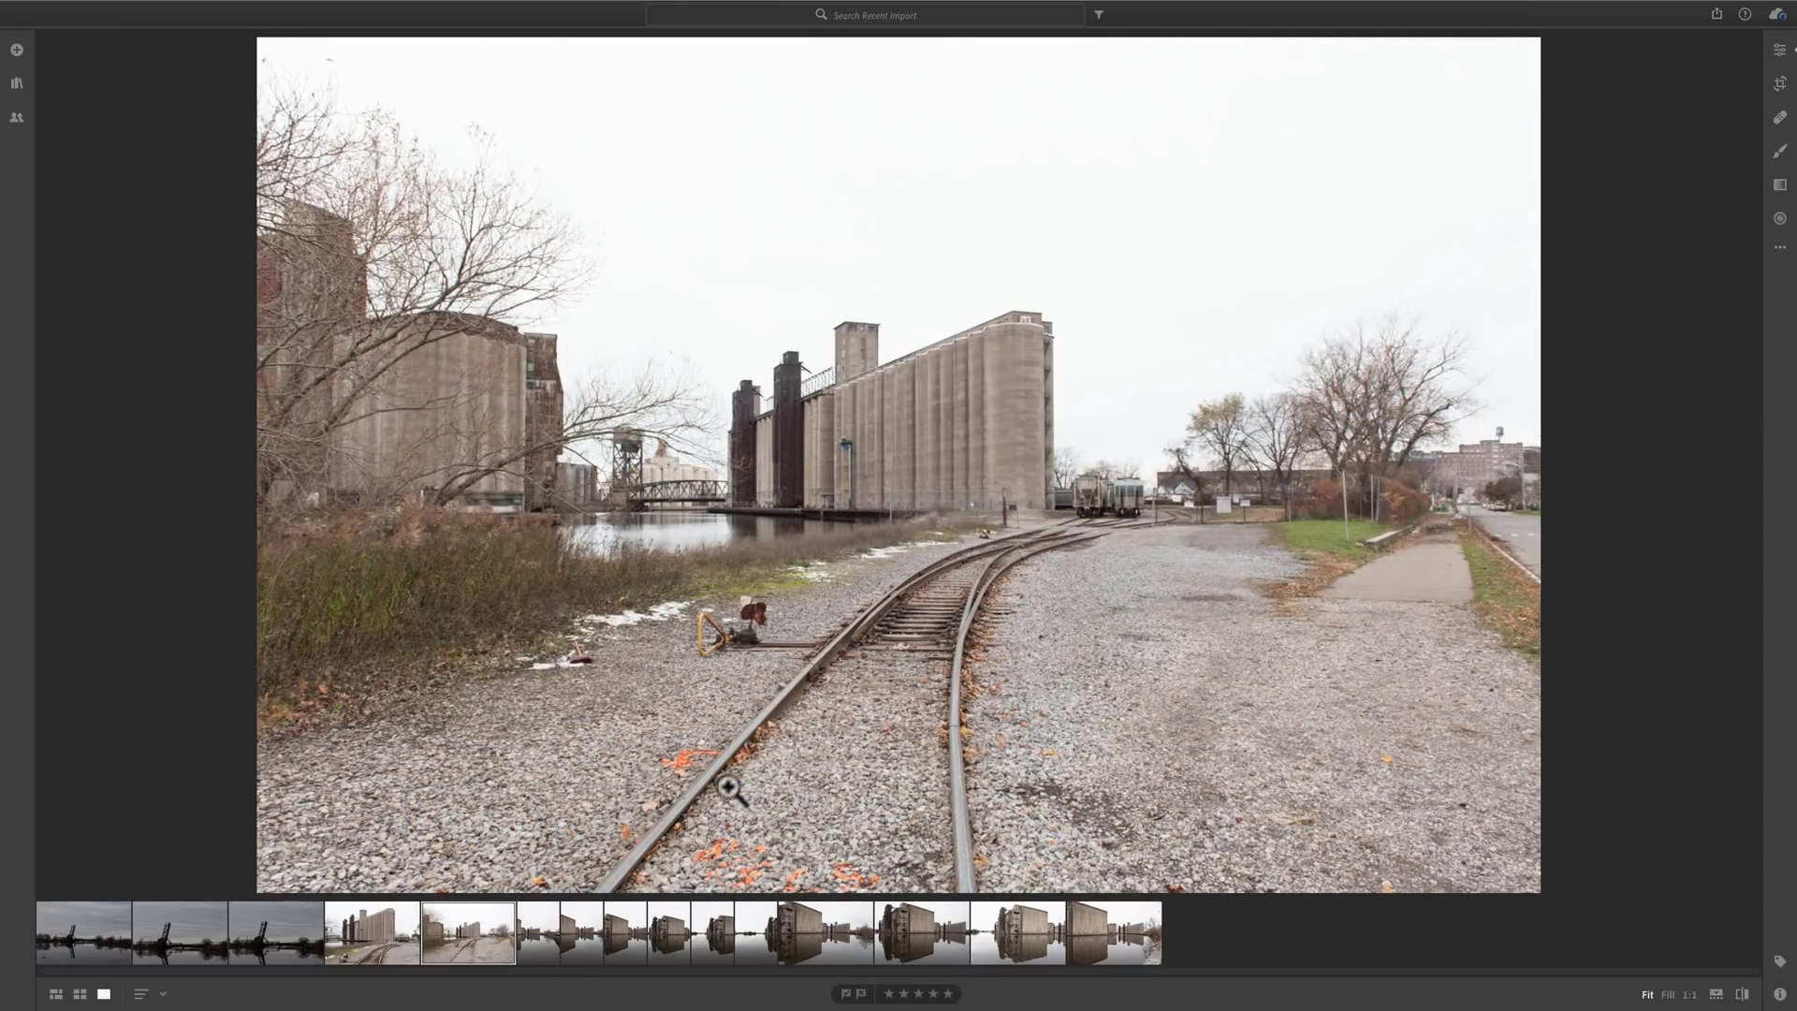
click(539, 949)
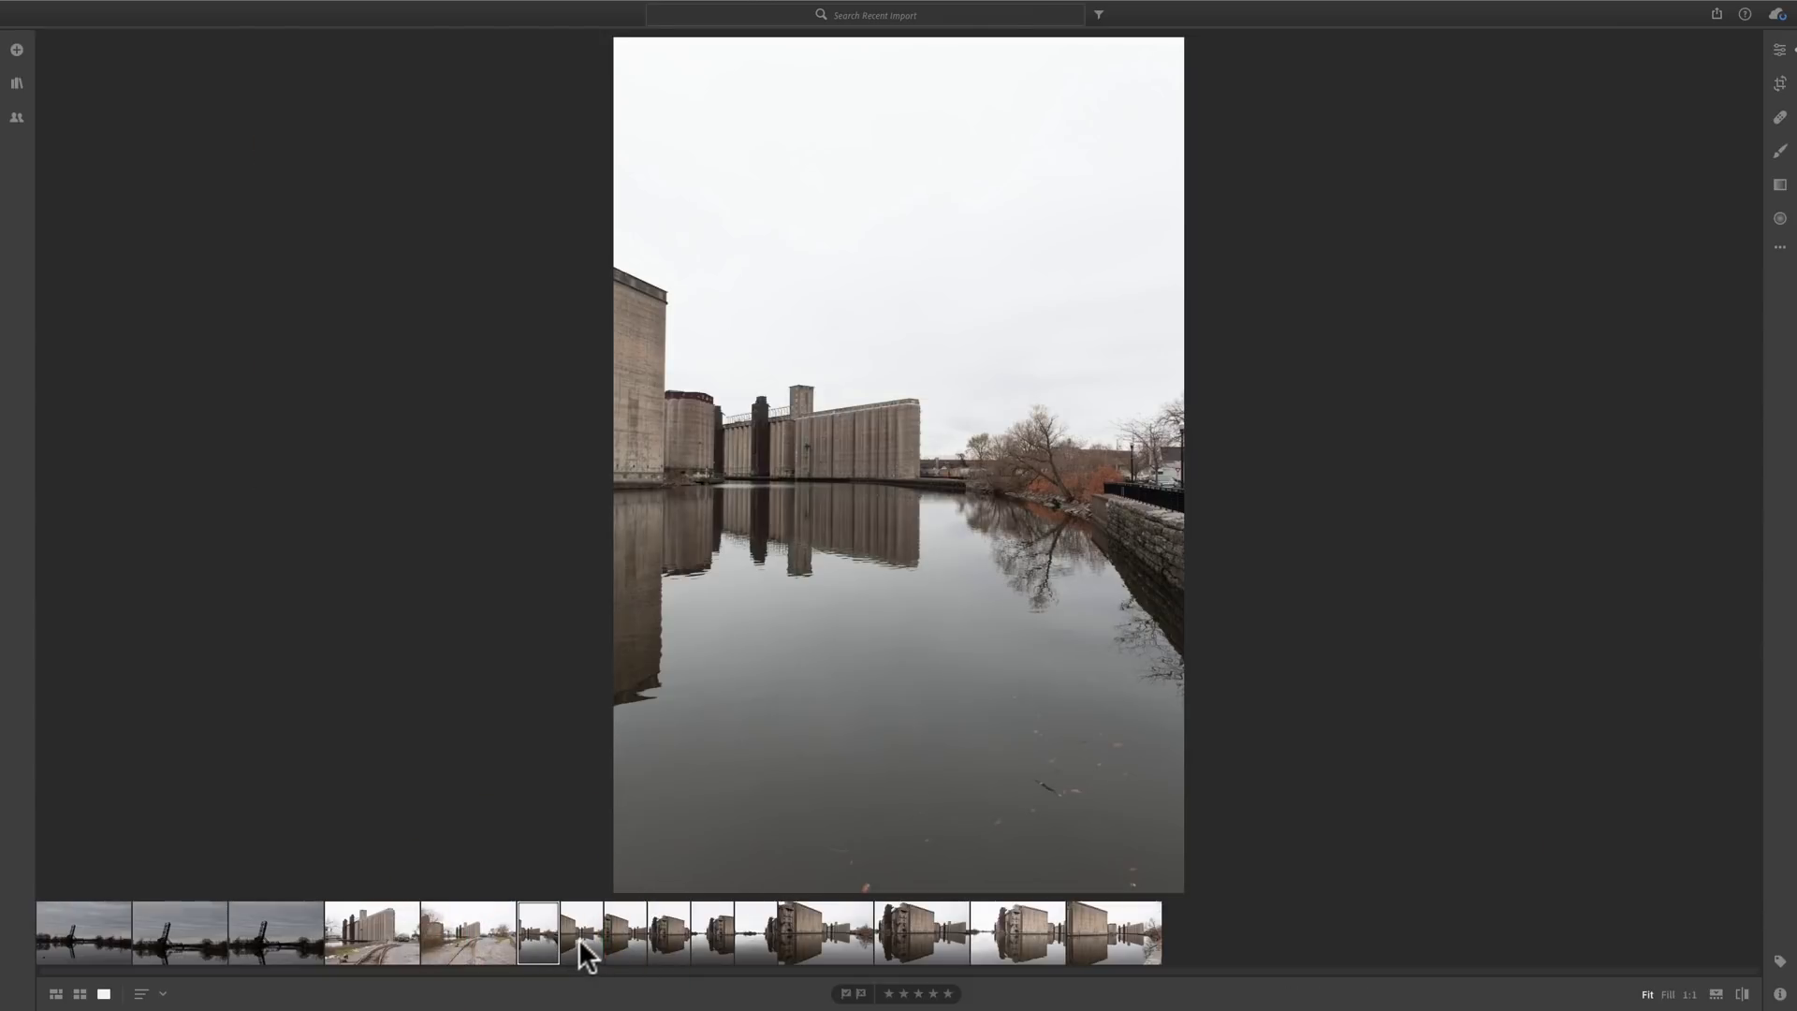
Step: Step through the seventh to fifteenth photos, then return to the railway-tracks shot
click(582, 944)
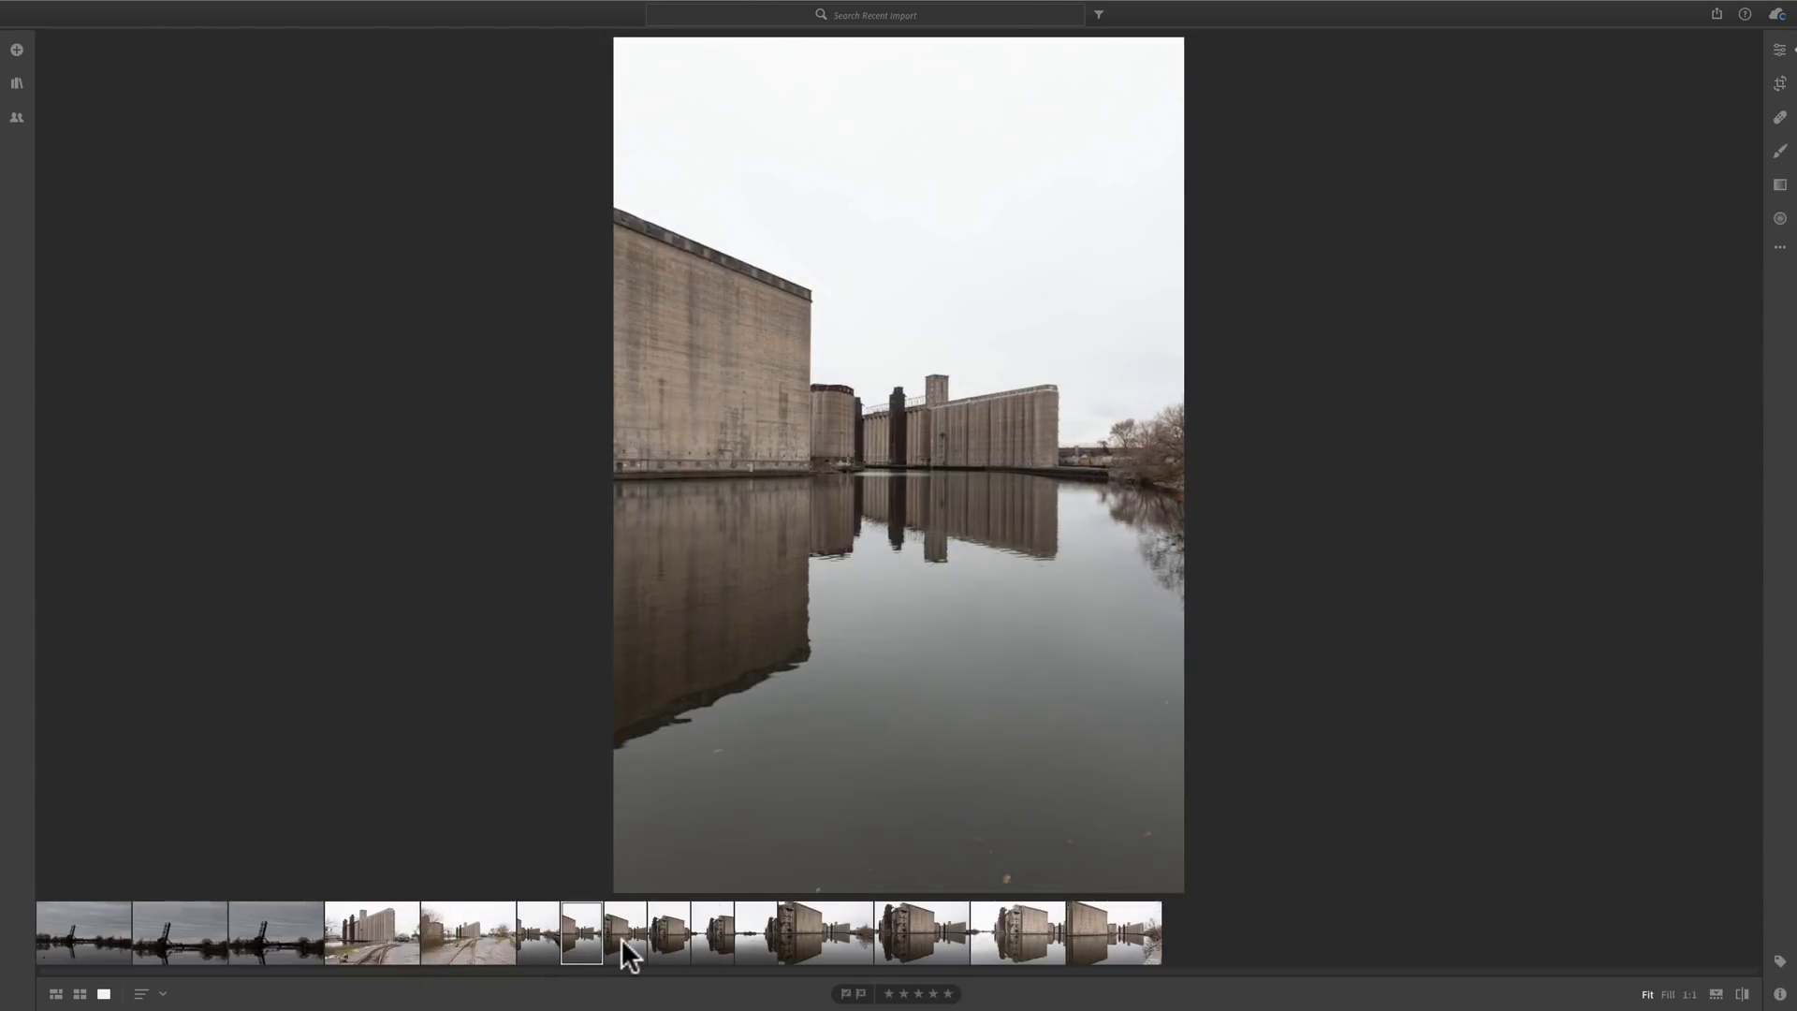
click(622, 940)
click(670, 935)
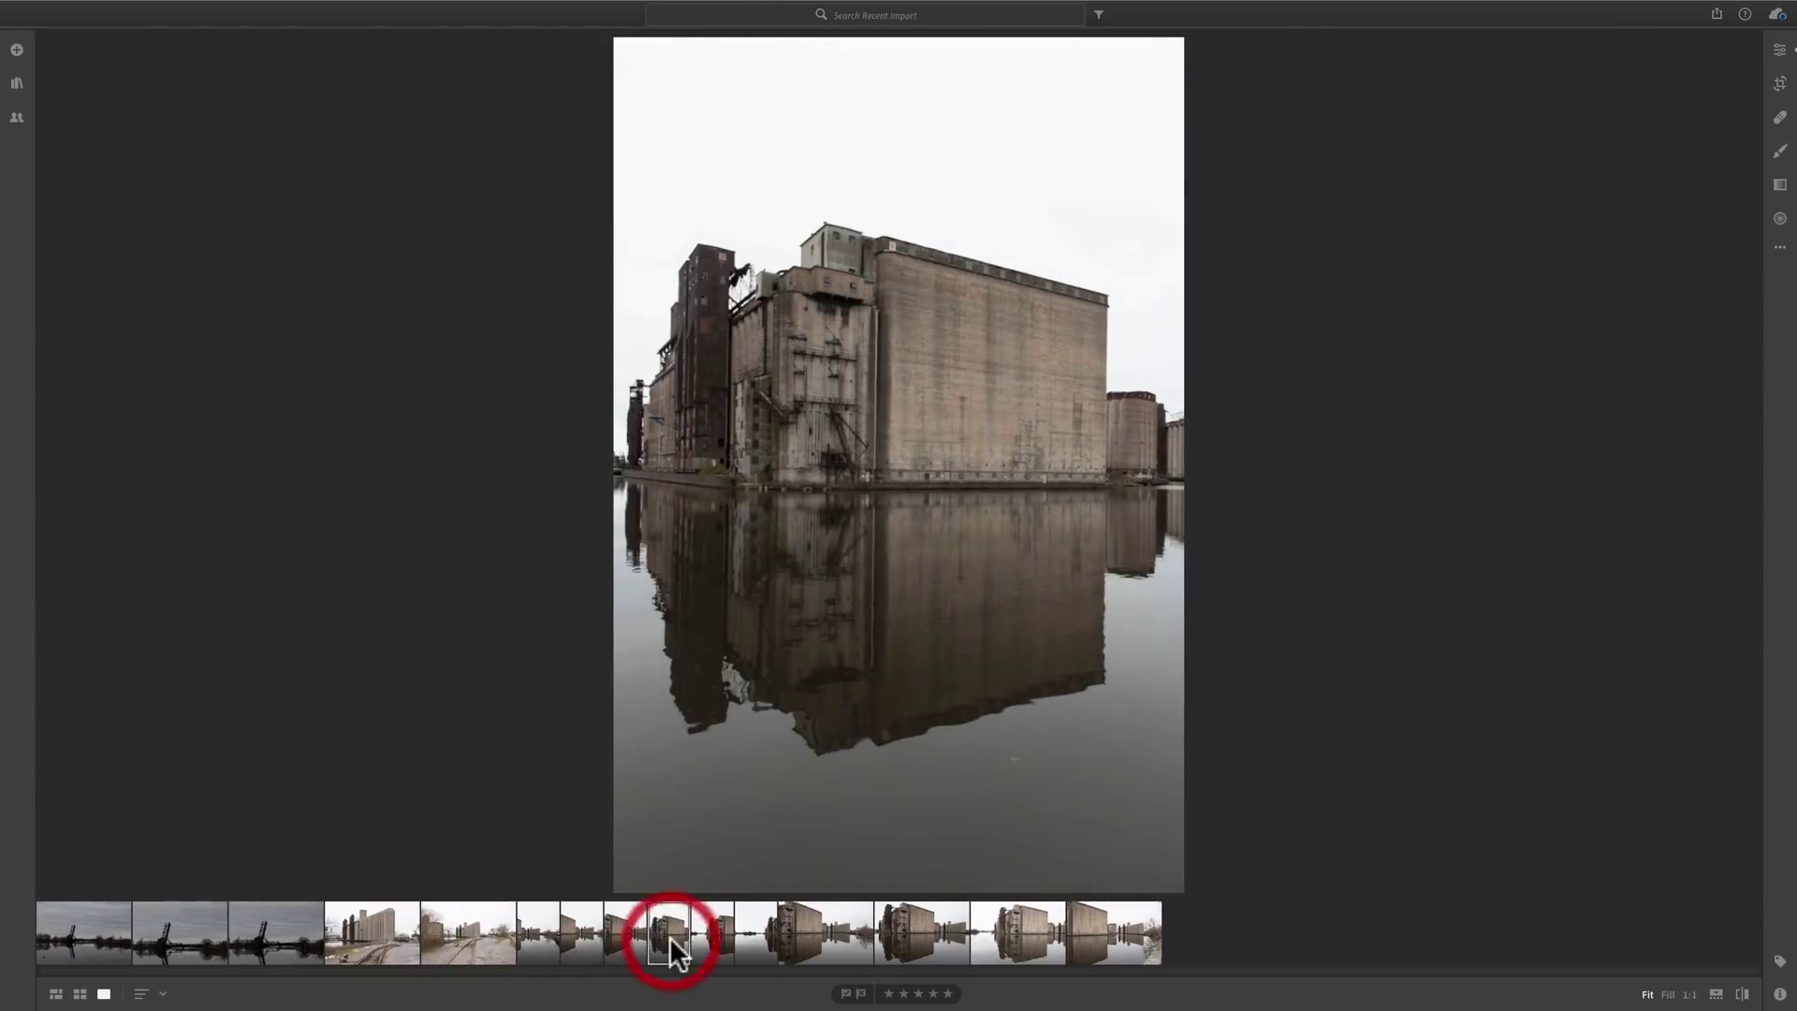
click(713, 943)
click(773, 939)
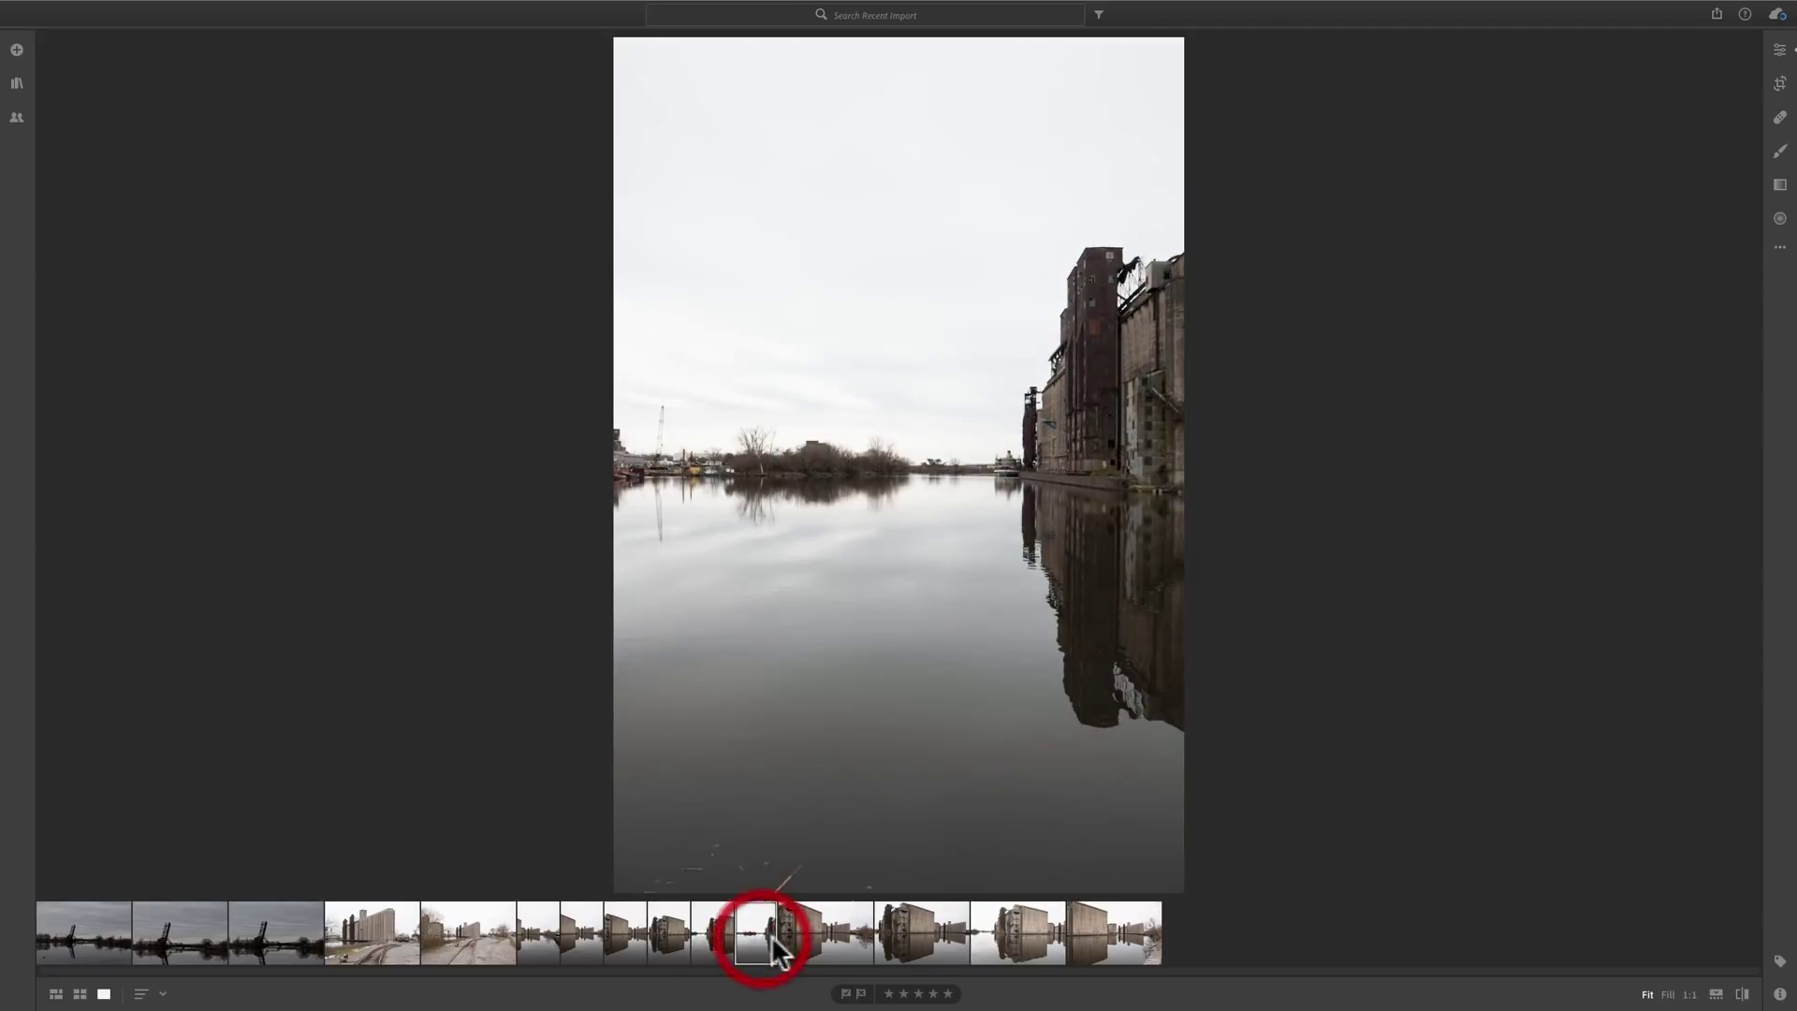
click(807, 934)
click(918, 935)
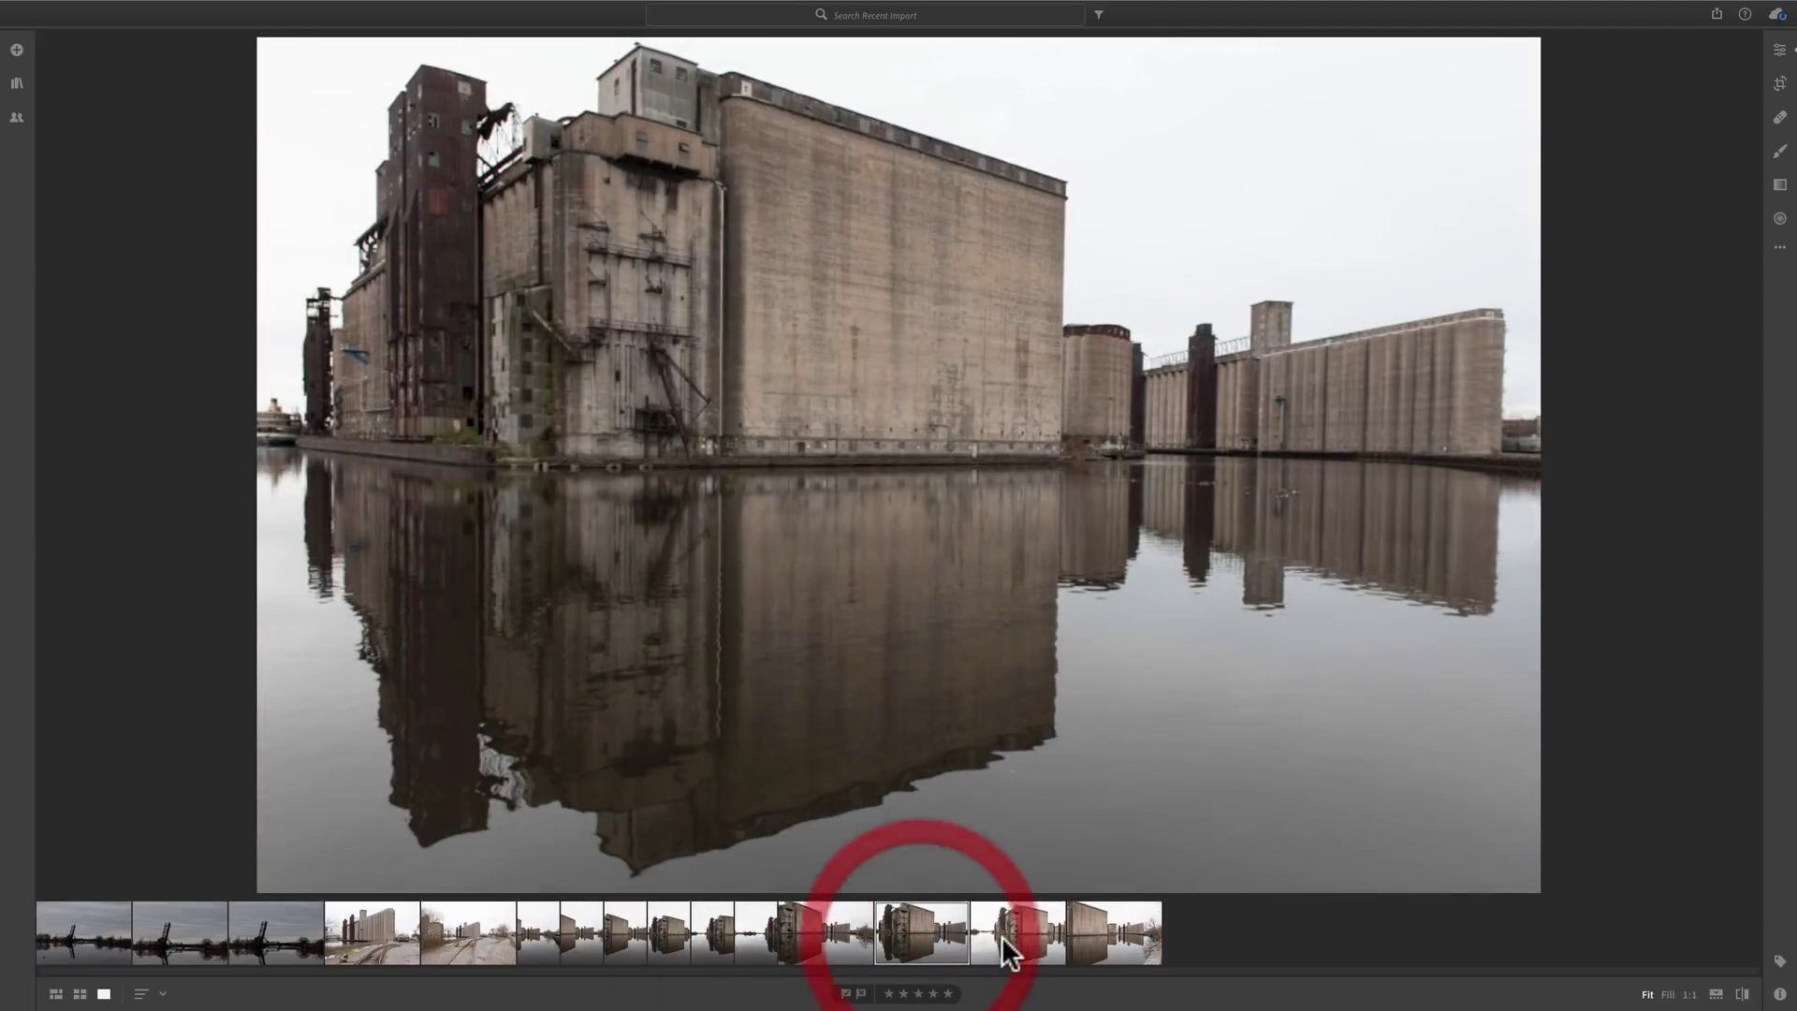
click(1001, 936)
click(1110, 931)
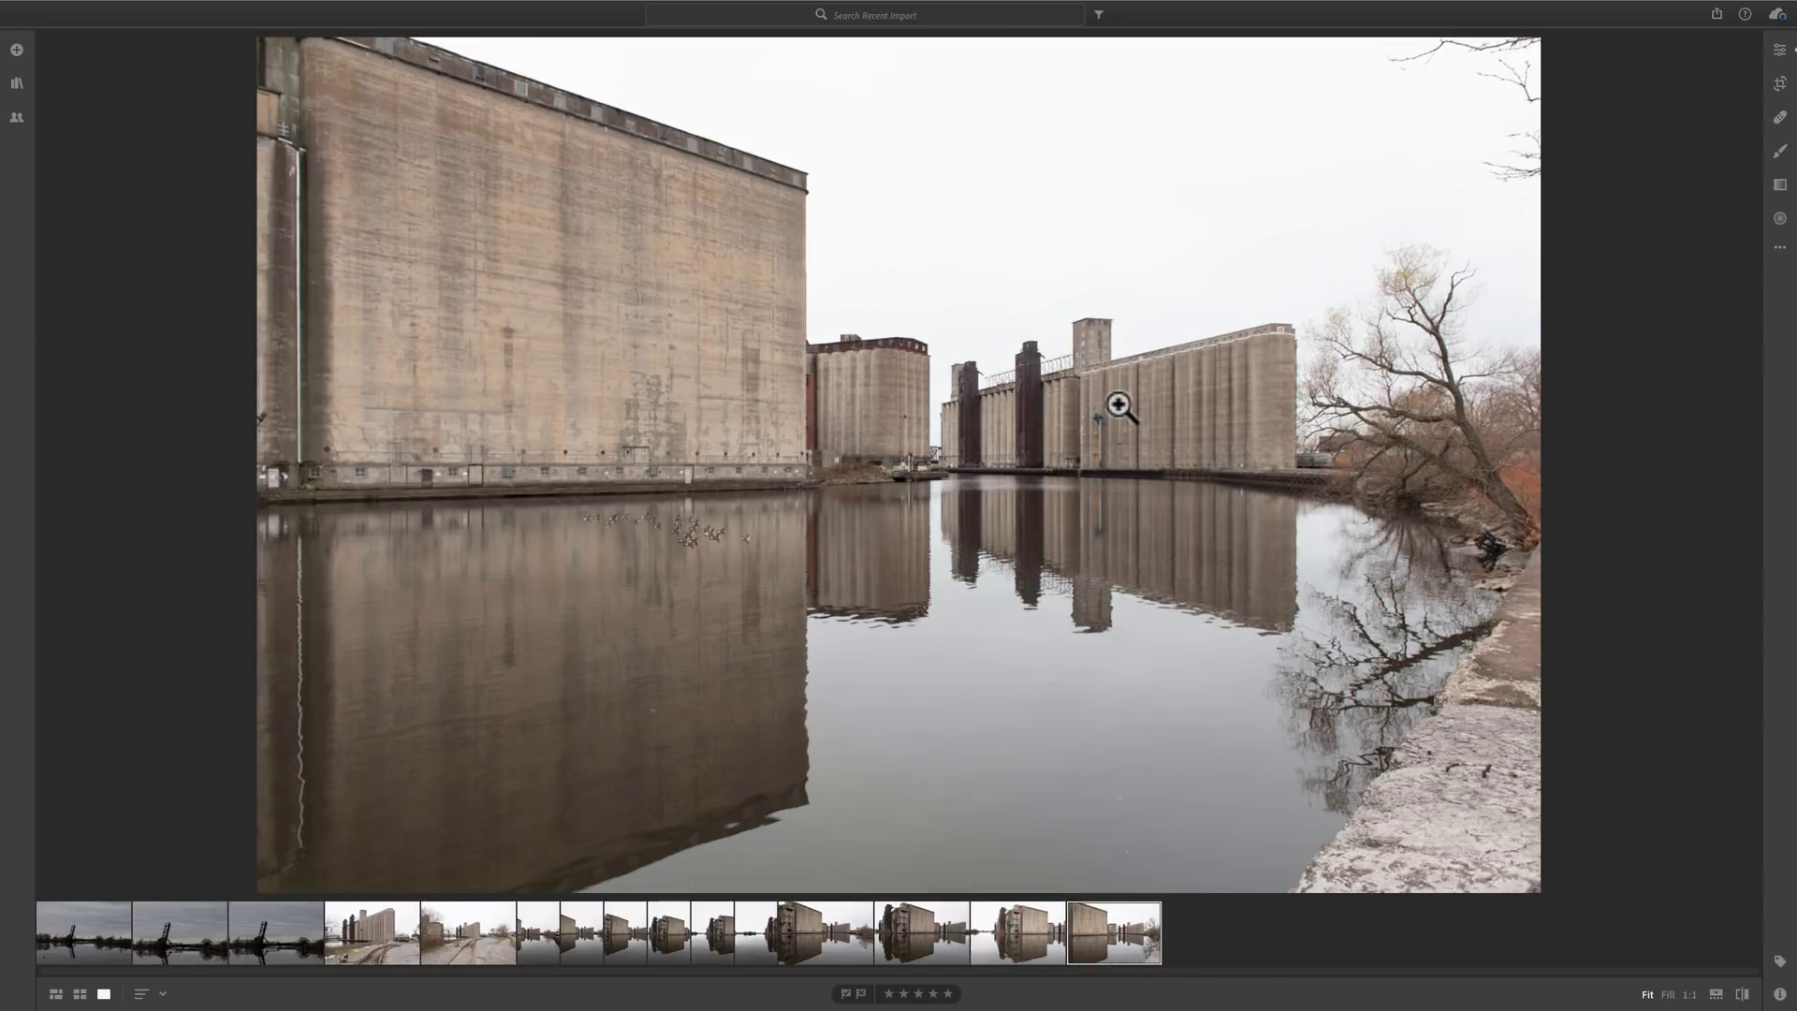
click(441, 921)
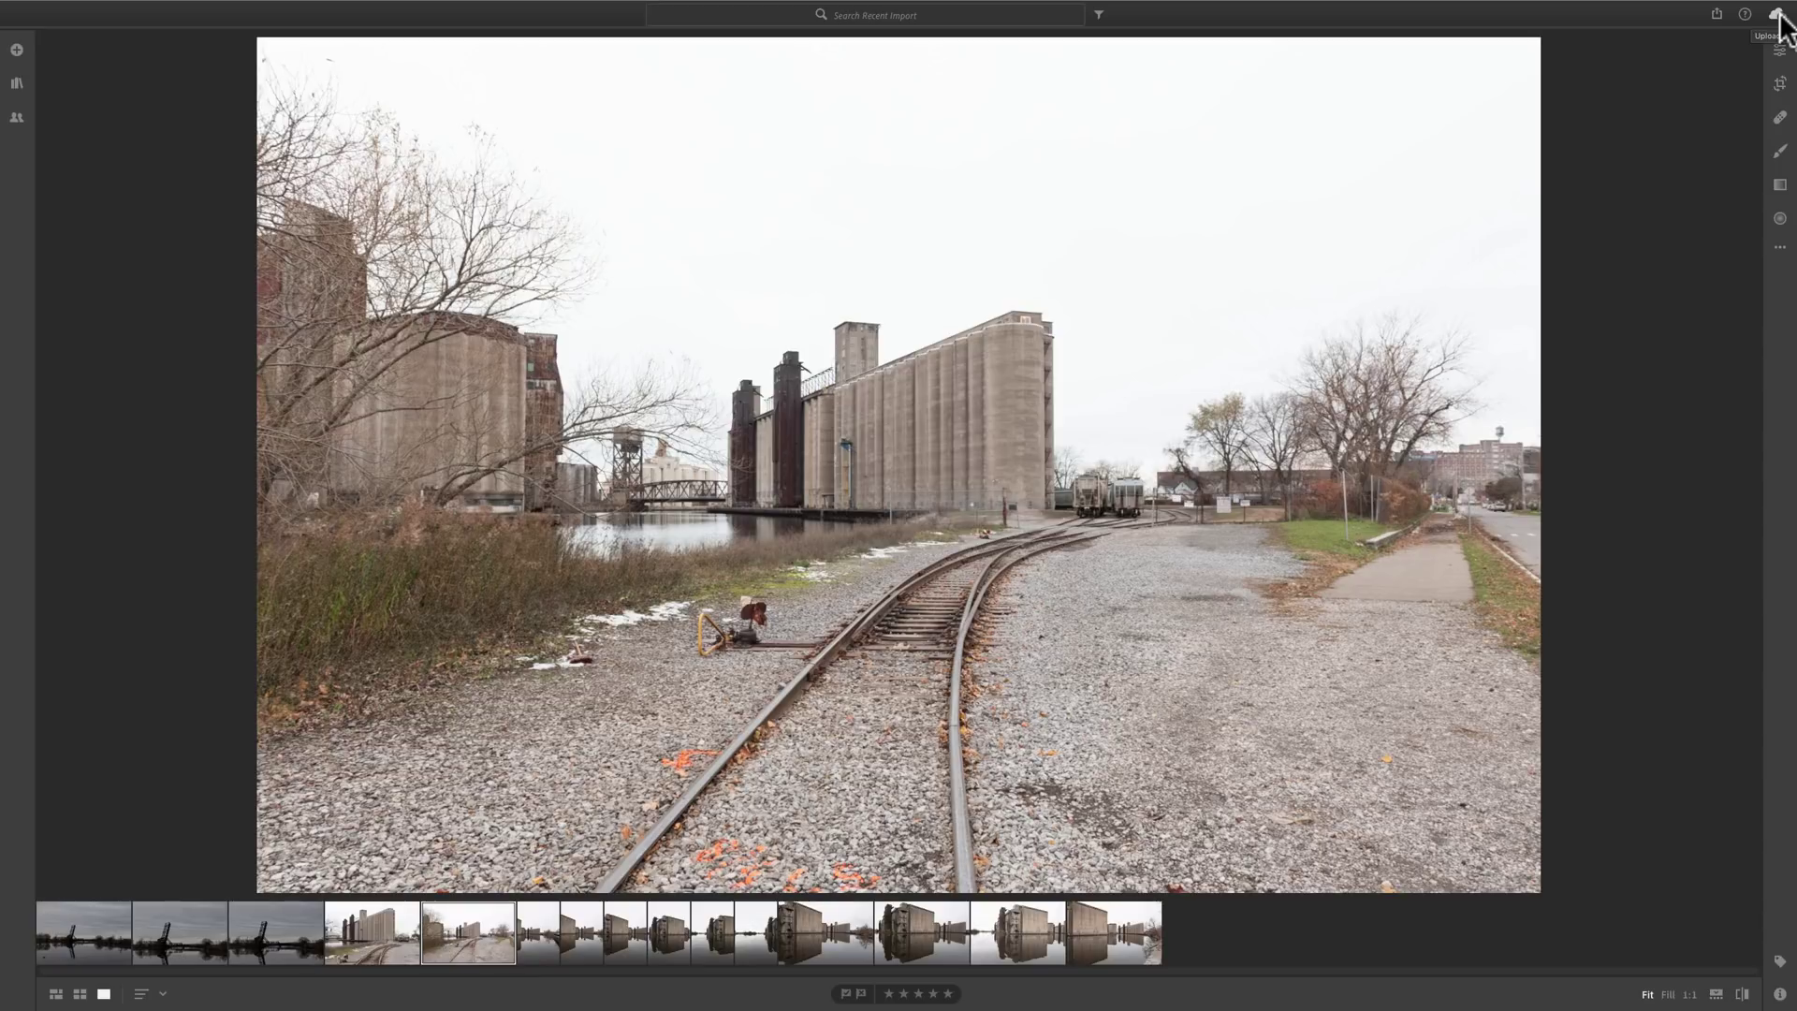
Step: Drag the 15-photo Elevator Alley album into the All Photos group in My Photos
click(18, 82)
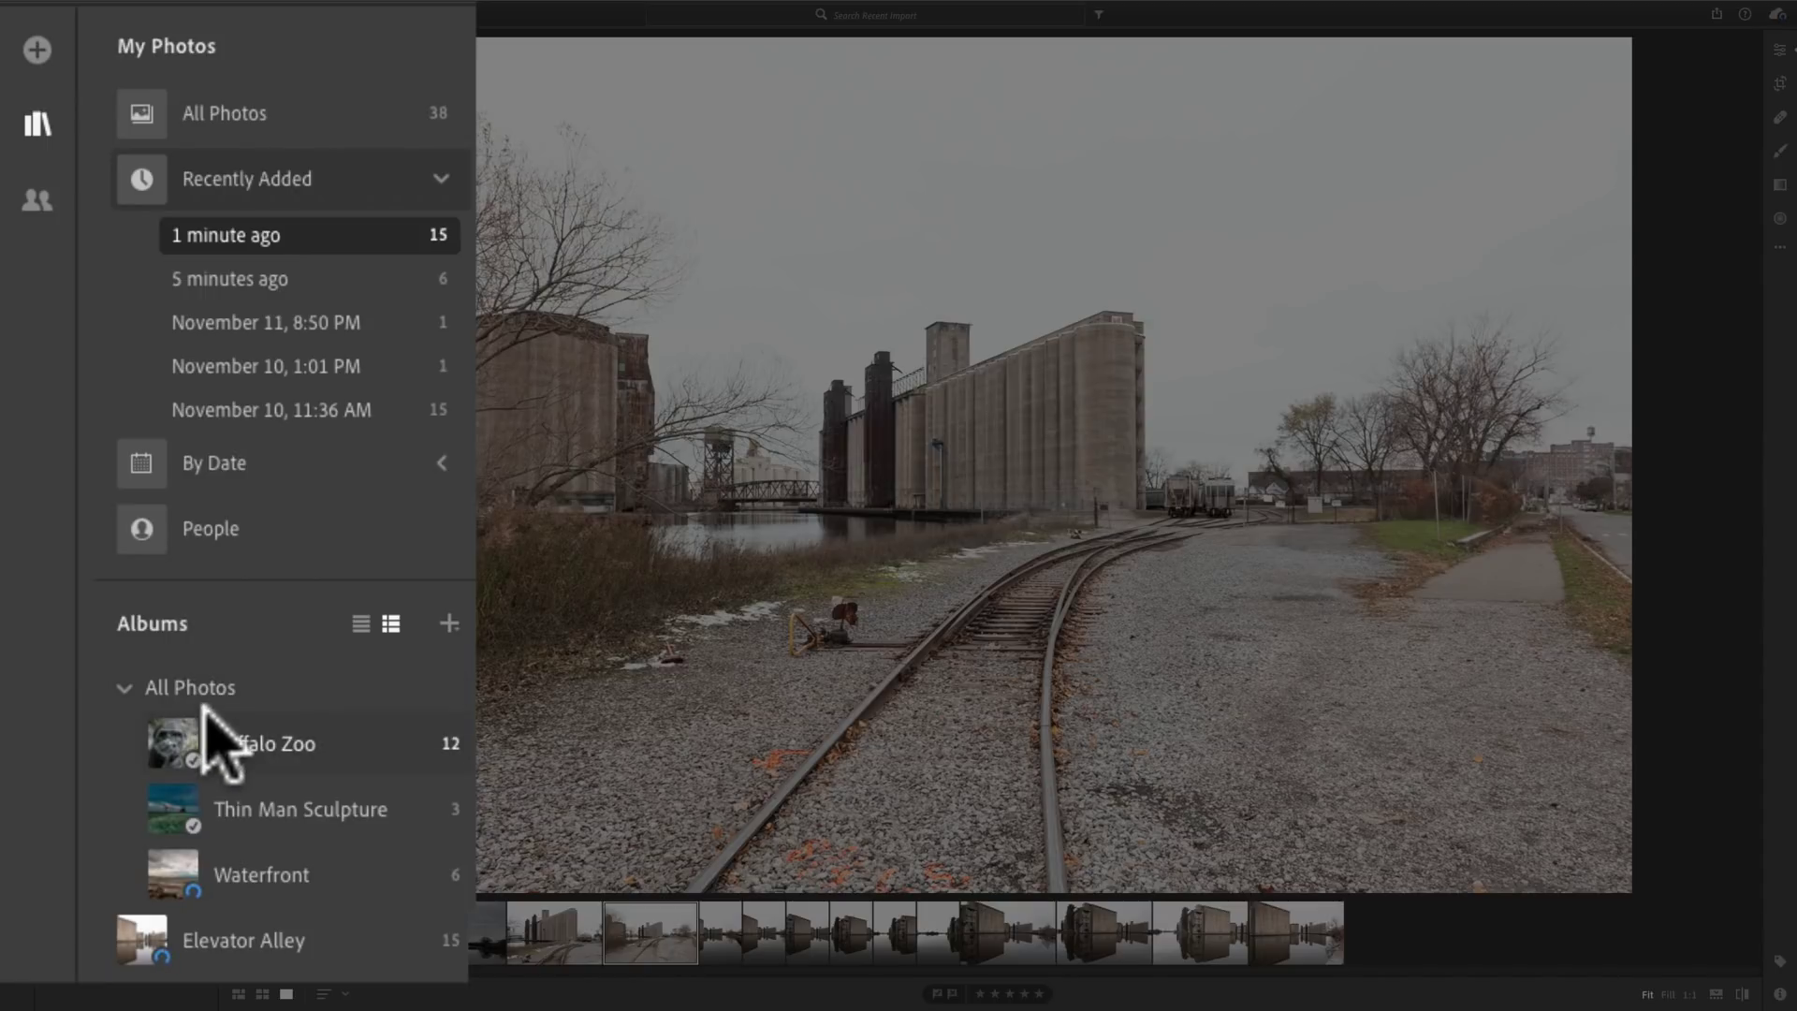
mouse_move(217, 934)
mouse_down()
mouse_move(239, 889)
mouse_move(200, 798)
mouse_move(192, 812)
mouse_up()
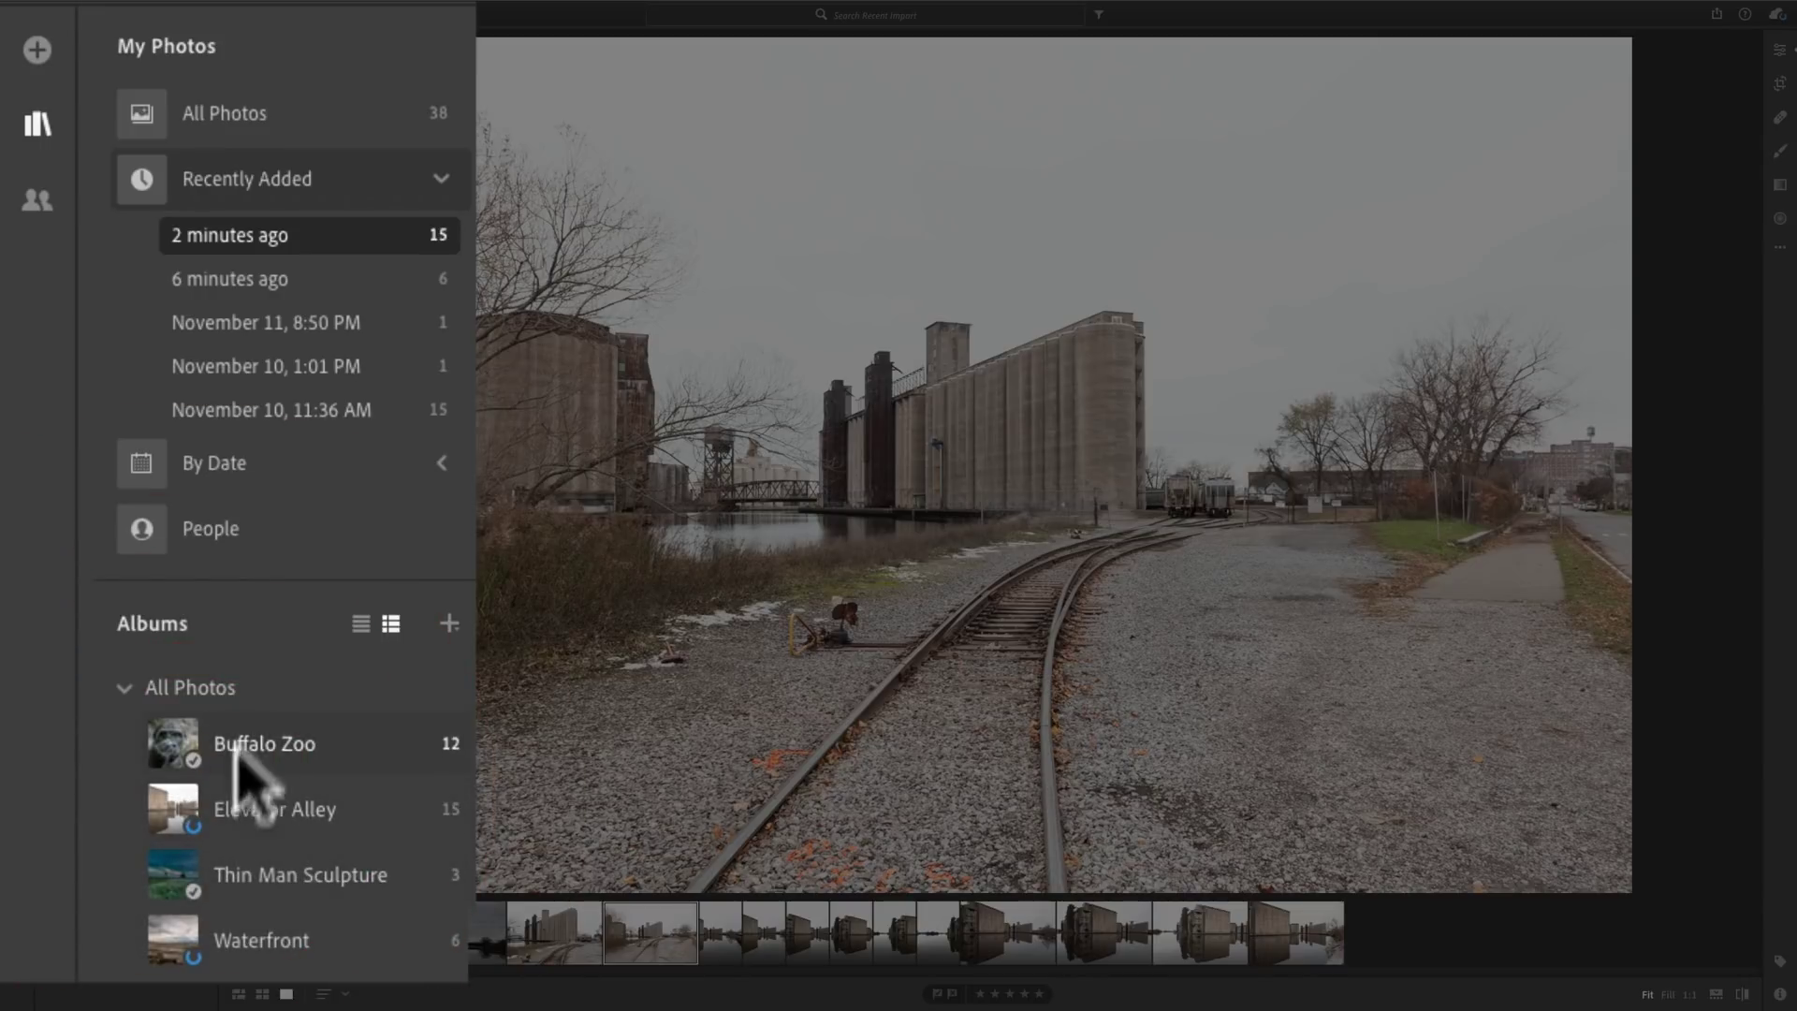